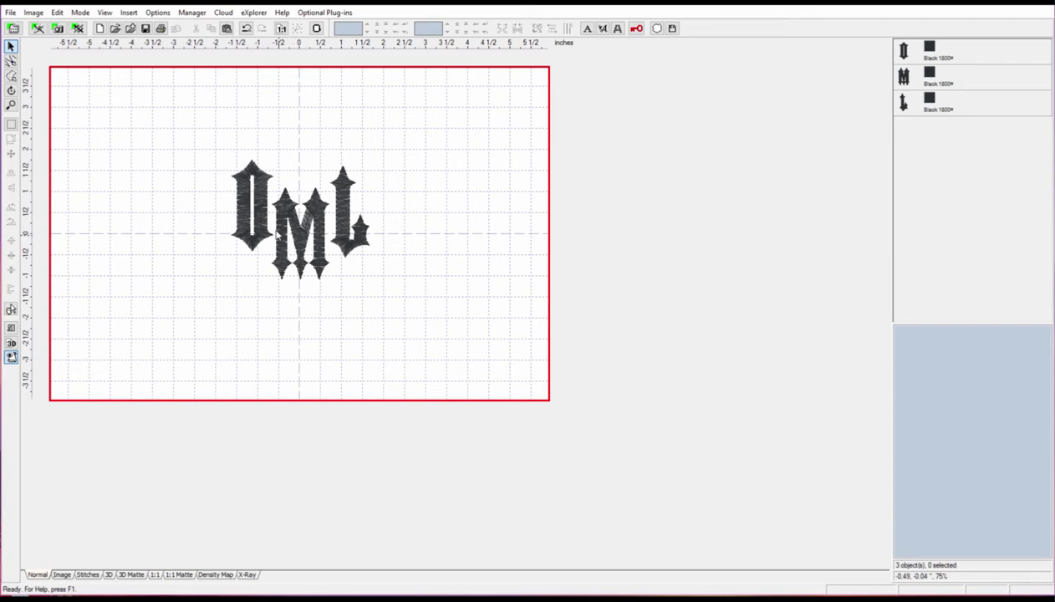
{"action": "left_click", "coordinate": [244, 187]}
{"action": "left_click", "coordinate": [244, 187]}
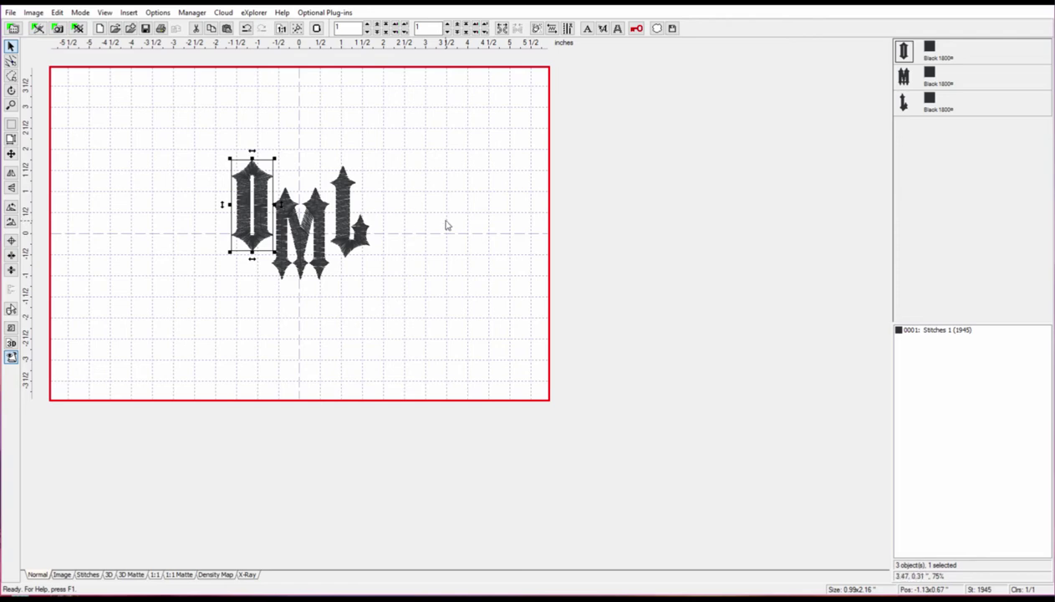
{"action": "left_click", "coordinate": [319, 222]}
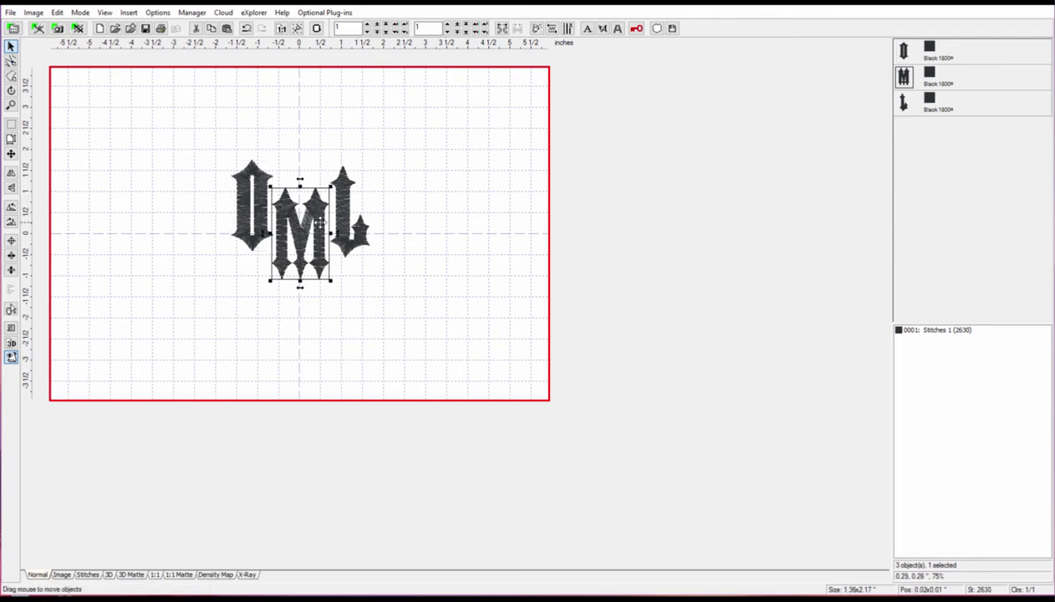
{"action": "left_click", "coordinate": [343, 211]}
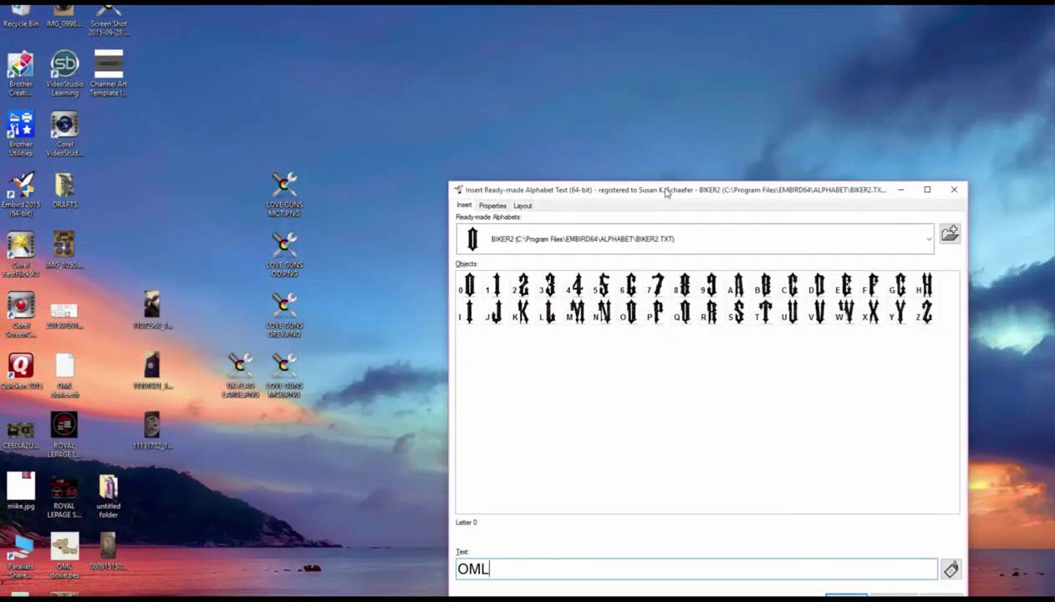
Move the alphabet text window aside and drop down the Ready-made Alphabets list
{"action": "left_click_drag", "start_coordinate": [667, 193], "coordinate": [508, 62]}
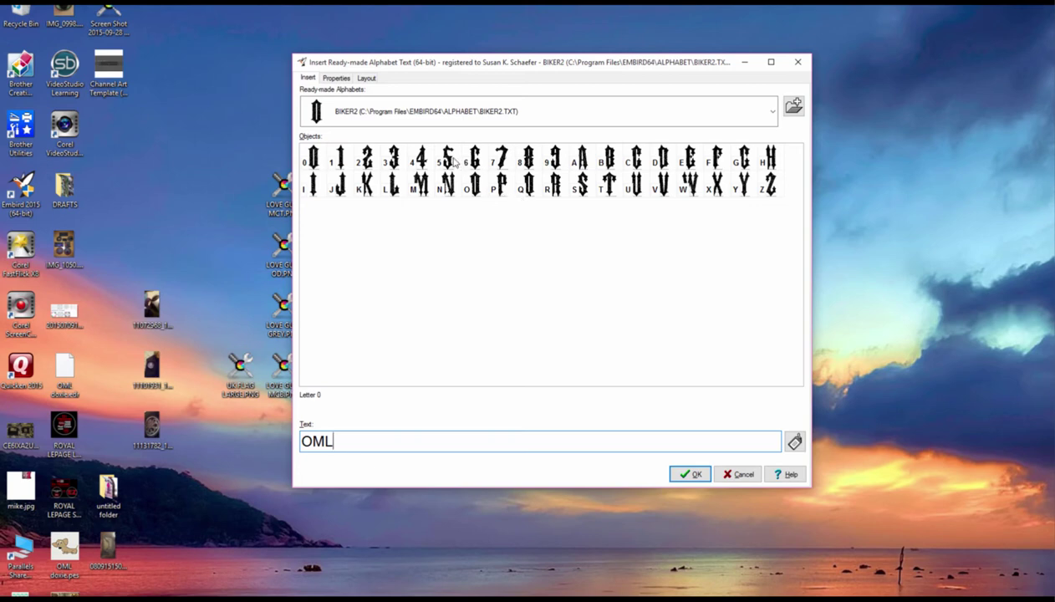
{"action": "left_click", "coordinate": [759, 116]}
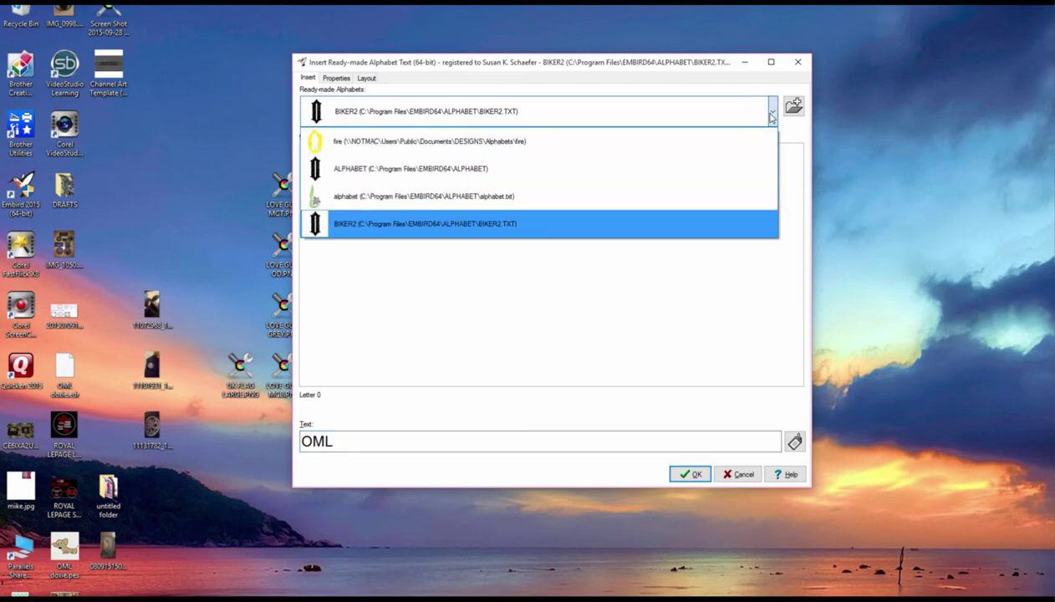
Choose the fire alphabet from the Ready-made Alphabets list
{"action": "left_click", "coordinate": [528, 149]}
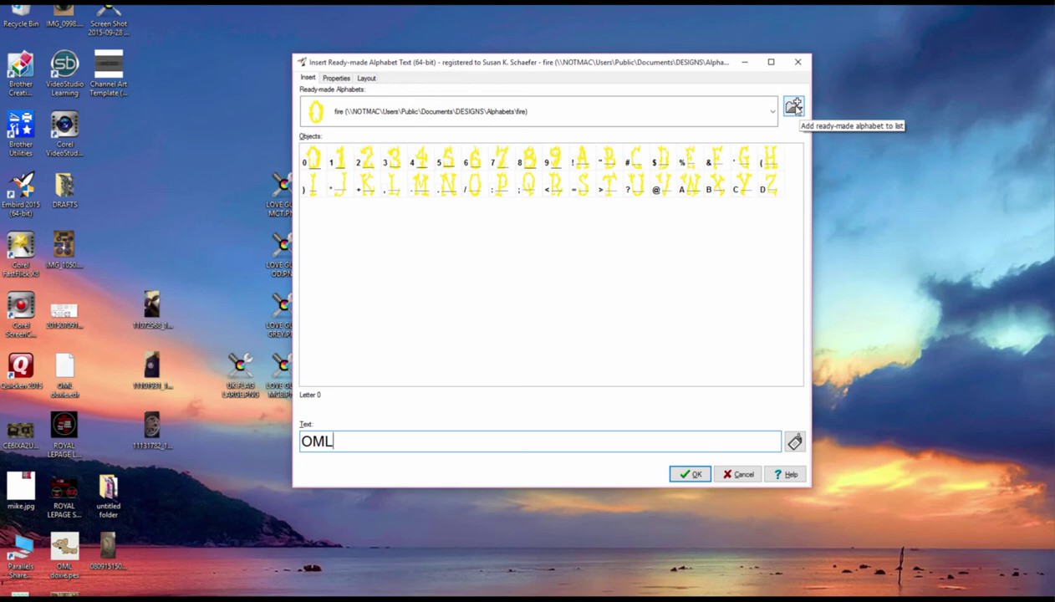
{"action": "left_click", "coordinate": [793, 106]}
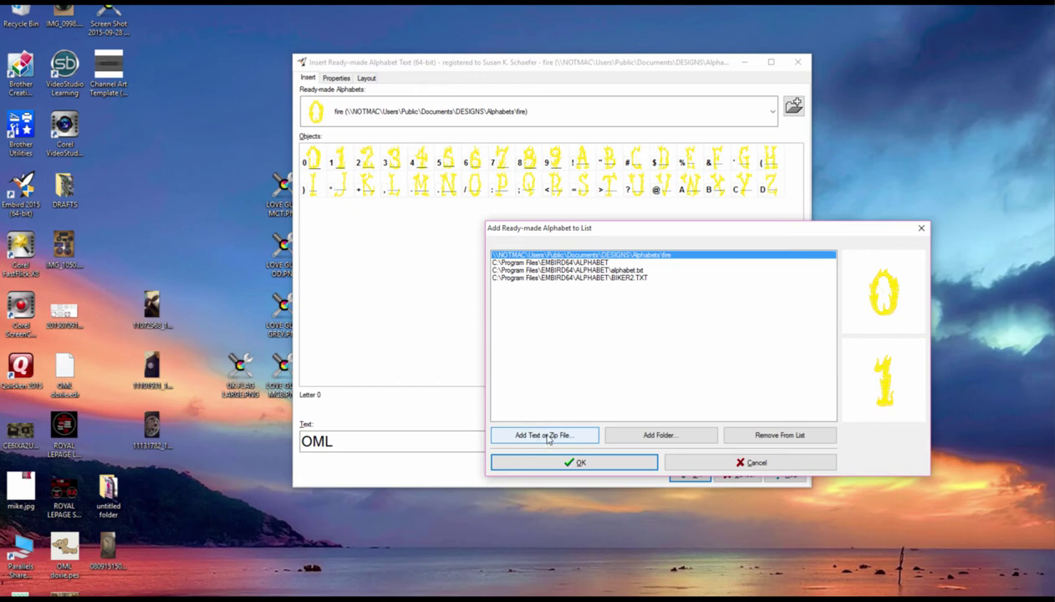
{"action": "left_click", "coordinate": [720, 467]}
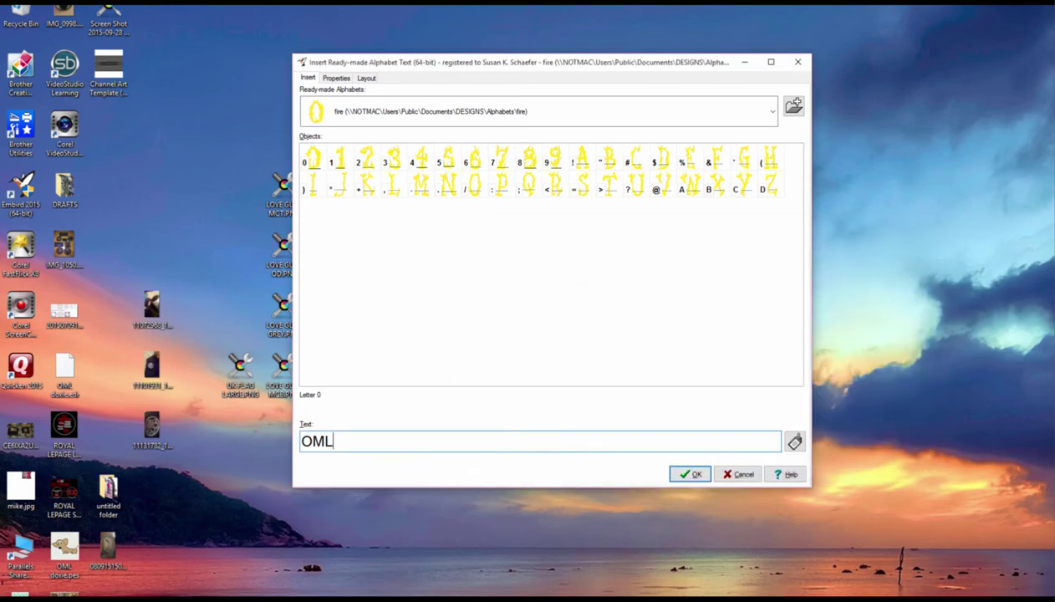
Bring the ALPHABET folder window forward and enlarge it wider and taller
{"action": "left_click_drag", "start_coordinate": [1049, 8], "coordinate": [462, 66]}
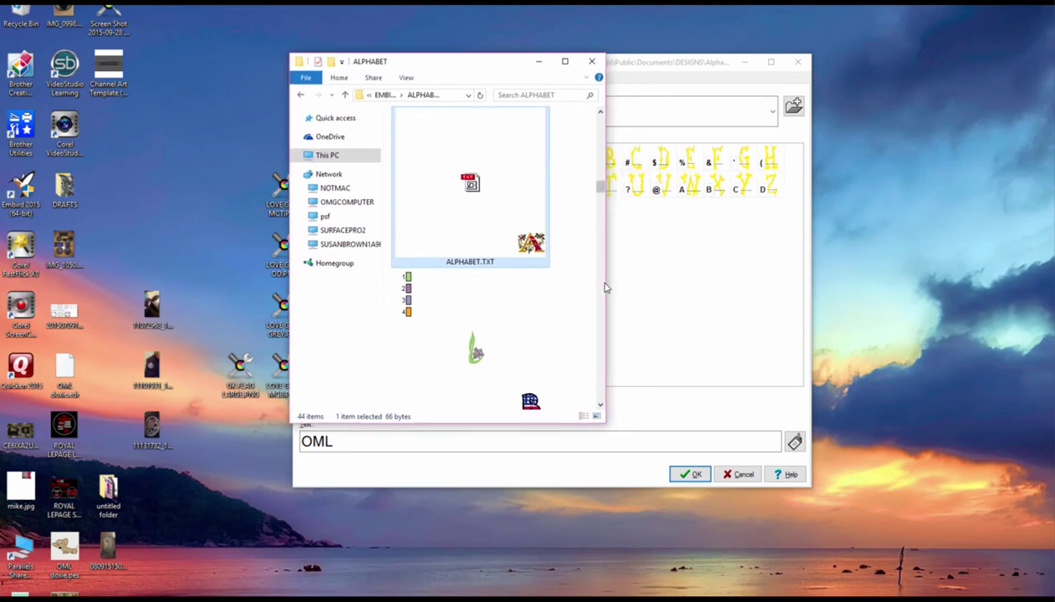
{"action": "left_click_drag", "start_coordinate": [608, 282], "coordinate": [828, 283]}
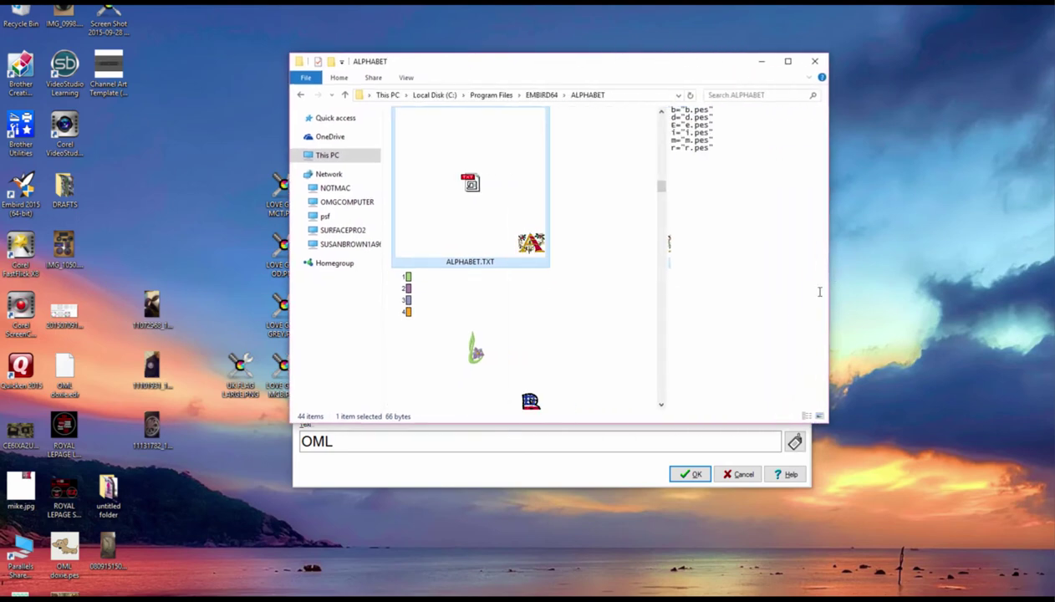
{"action": "left_click_drag", "start_coordinate": [575, 424], "coordinate": [573, 536]}
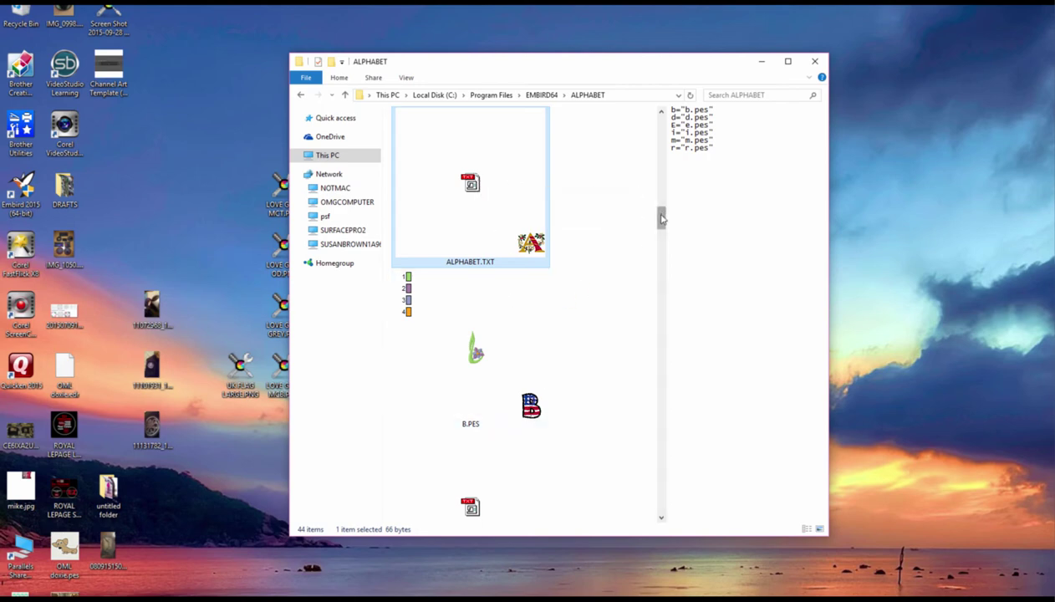
Scroll to ALPHABET.TXT and open it in Notepad over the folder window
{"action": "scroll", "coordinate": [535, 205], "scroll_direction": "down", "scroll_amount": 2}
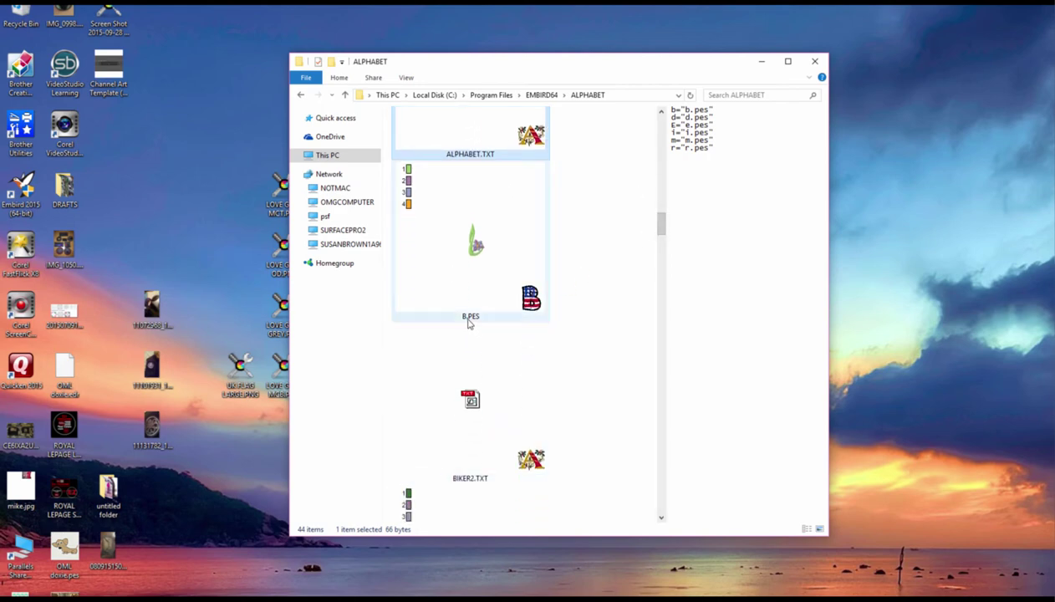
{"action": "left_click_drag", "start_coordinate": [661, 224], "coordinate": [661, 232]}
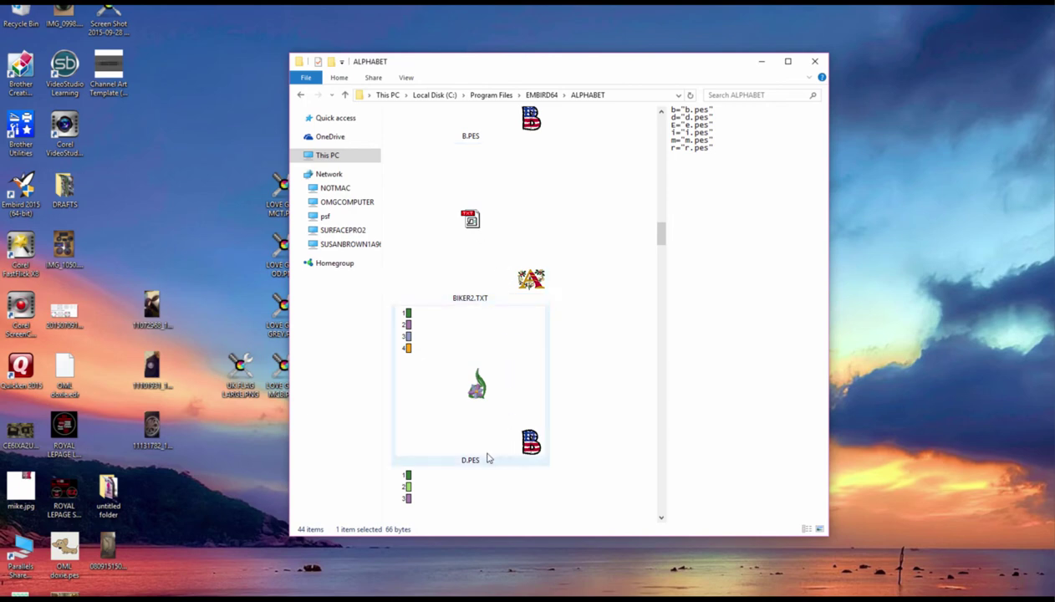
{"action": "left_click", "coordinate": [660, 516]}
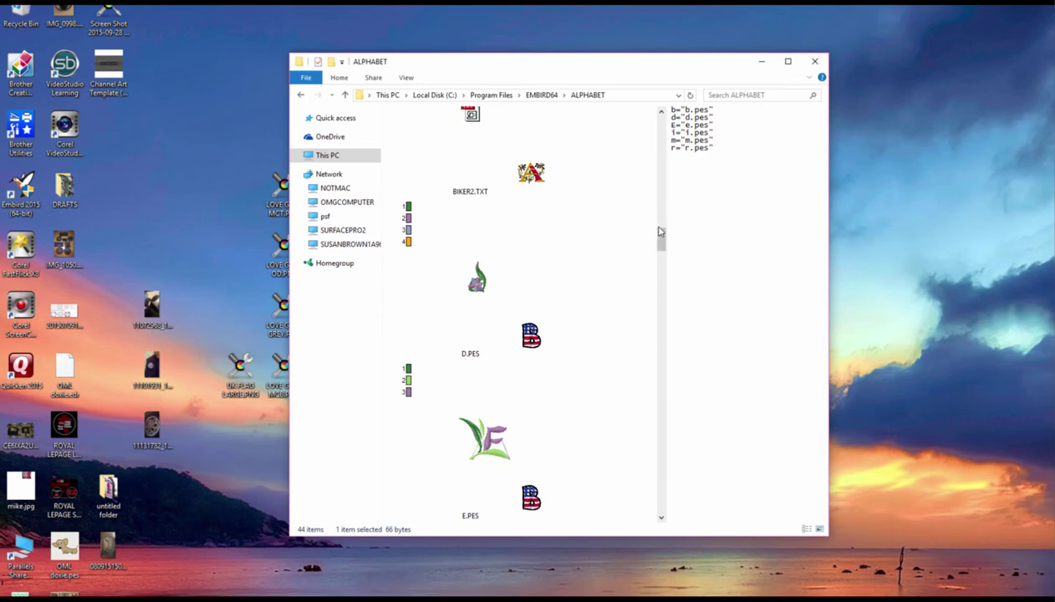
{"action": "left_click_drag", "start_coordinate": [659, 236], "coordinate": [669, 207]}
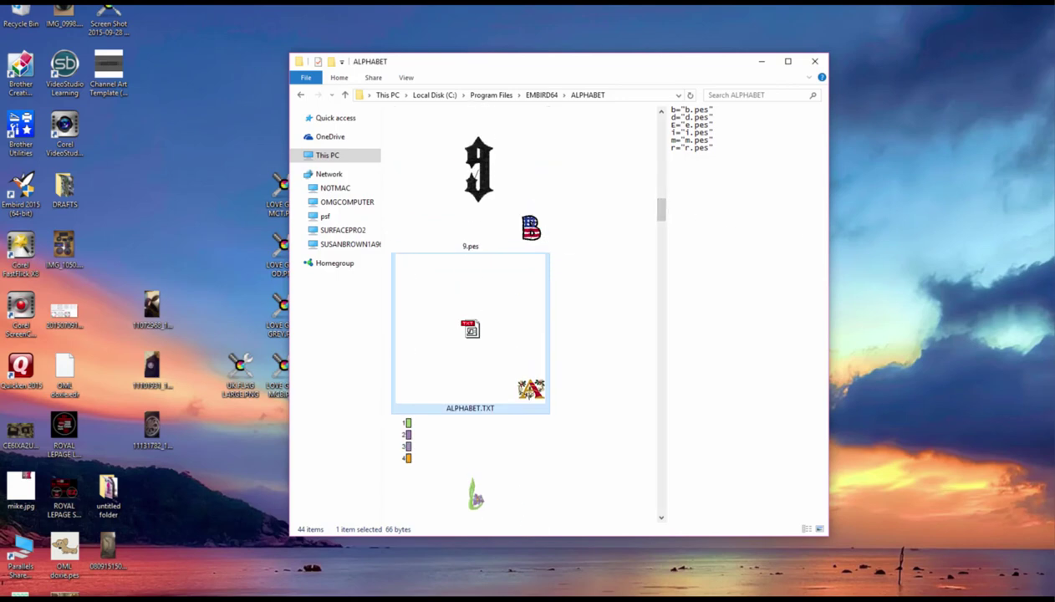
{"action": "key", "text": "Return"}
{"action": "left_click_drag", "start_coordinate": [865, 122], "coordinate": [690, 87]}
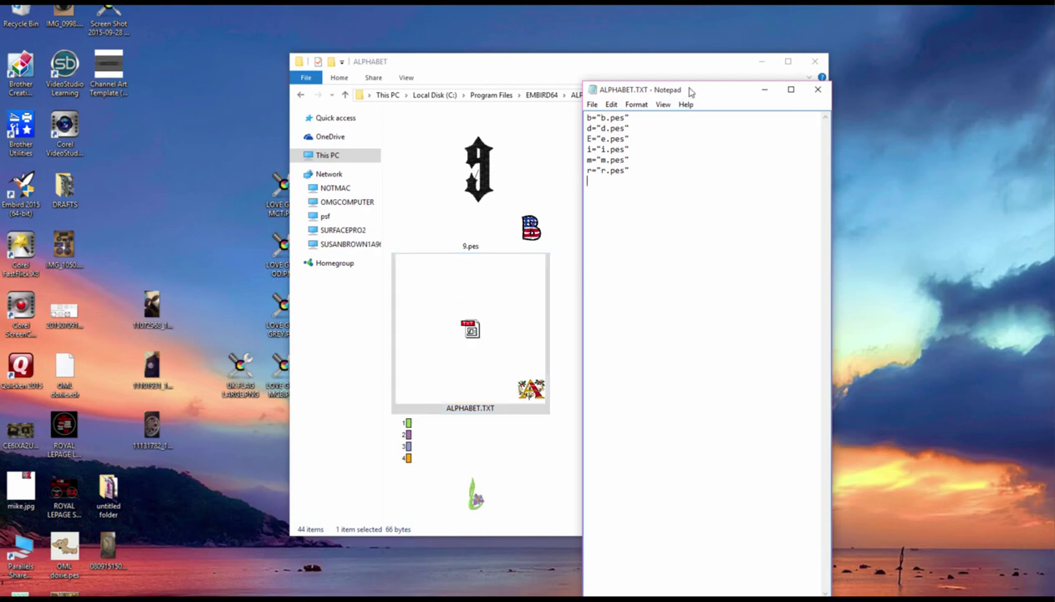
Reposition the Notepad window and review the ALPHABET.TXT letter mappings
{"action": "left_click_drag", "start_coordinate": [689, 91], "coordinate": [617, 61]}
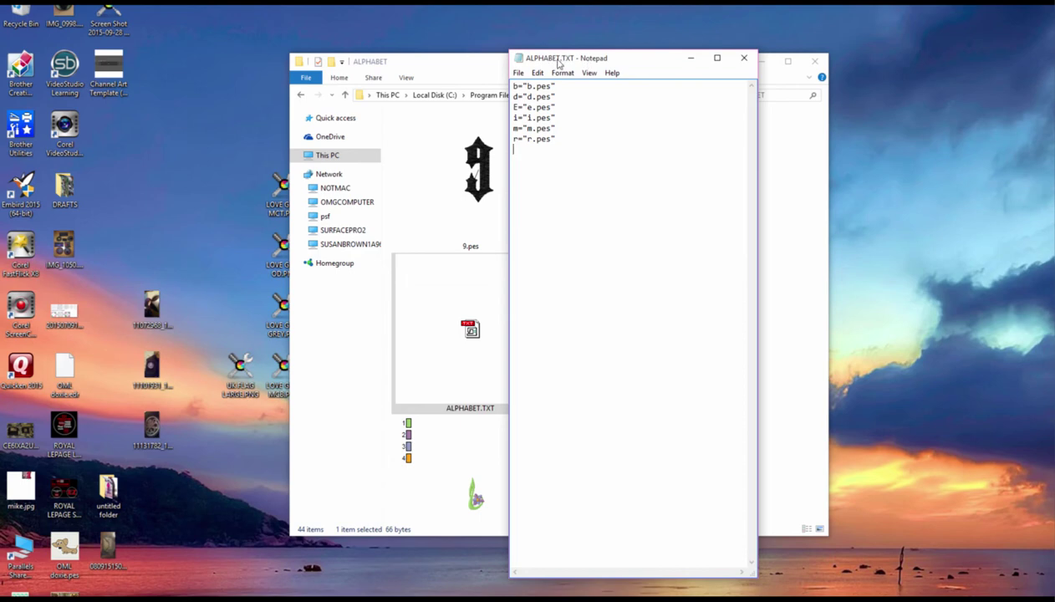
{"action": "left_click", "coordinate": [536, 151]}
{"action": "left_click_drag", "start_coordinate": [640, 61], "coordinate": [722, 66]}
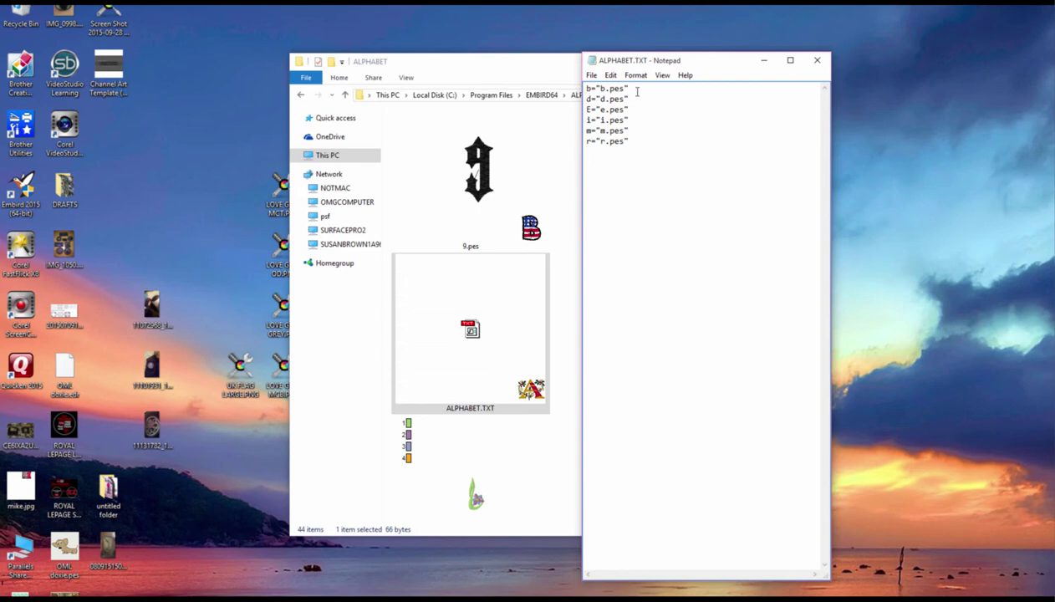
{"action": "left_click_drag", "start_coordinate": [698, 66], "coordinate": [795, 44]}
Return to the ALPHABET folder, scroll down and select upper_B.pes
{"action": "left_click", "coordinate": [629, 201]}
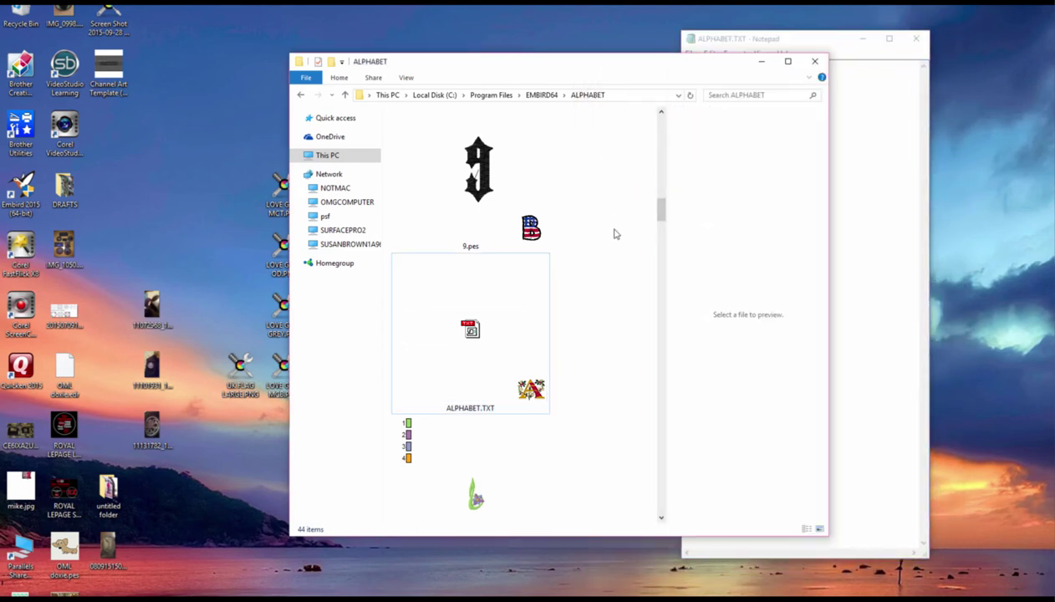
{"action": "scroll", "coordinate": [622, 255], "scroll_direction": "down", "scroll_amount": 3}
{"action": "scroll", "coordinate": [622, 255], "scroll_direction": "down", "scroll_amount": 2}
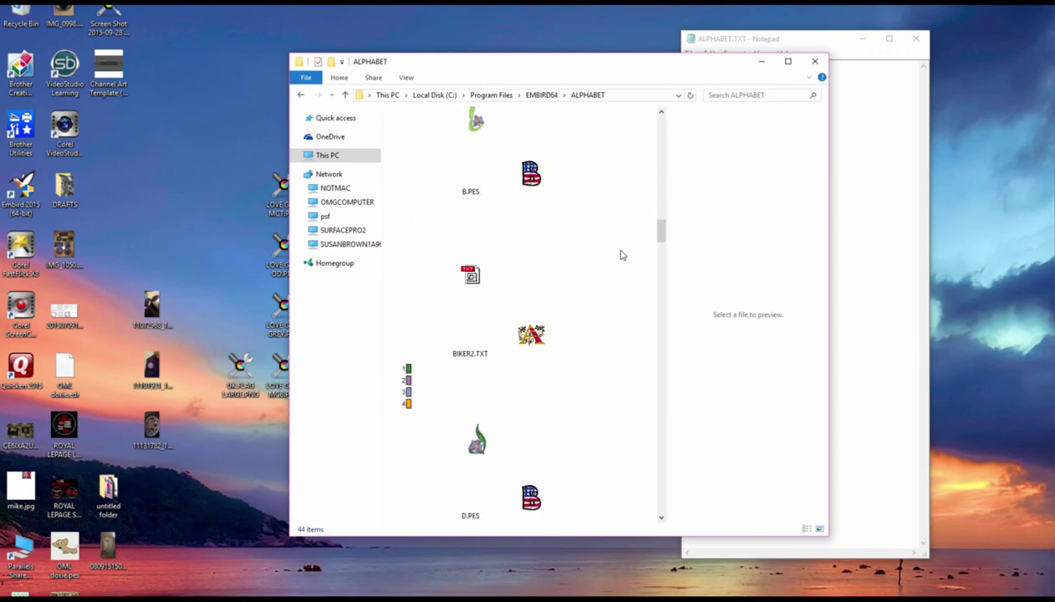
{"action": "left_click", "coordinate": [661, 518]}
{"action": "scroll", "coordinate": [661, 519], "scroll_direction": "down", "scroll_amount": 8}
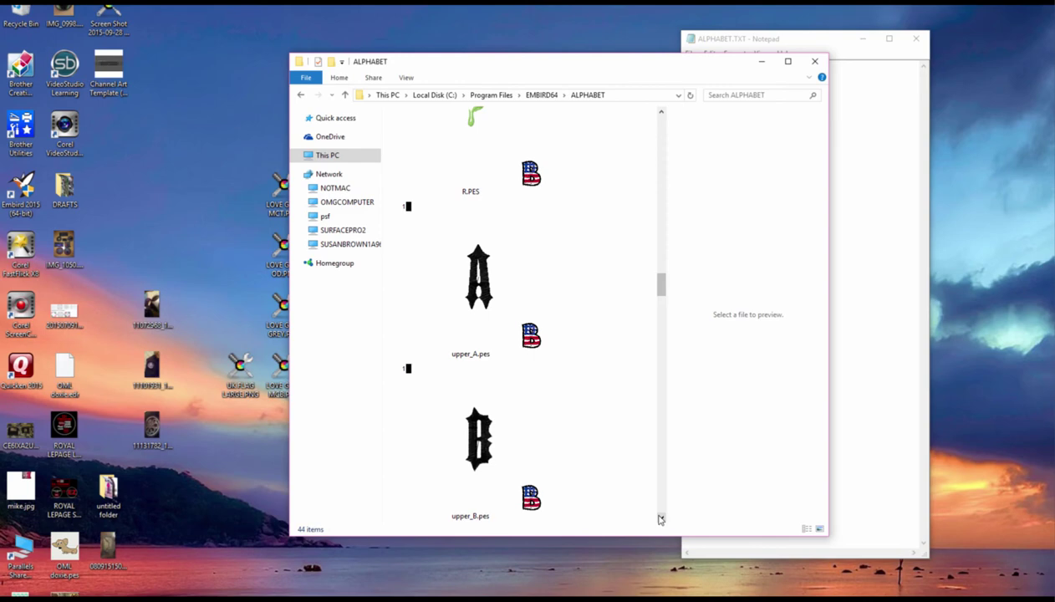
{"action": "left_click", "coordinate": [478, 163]}
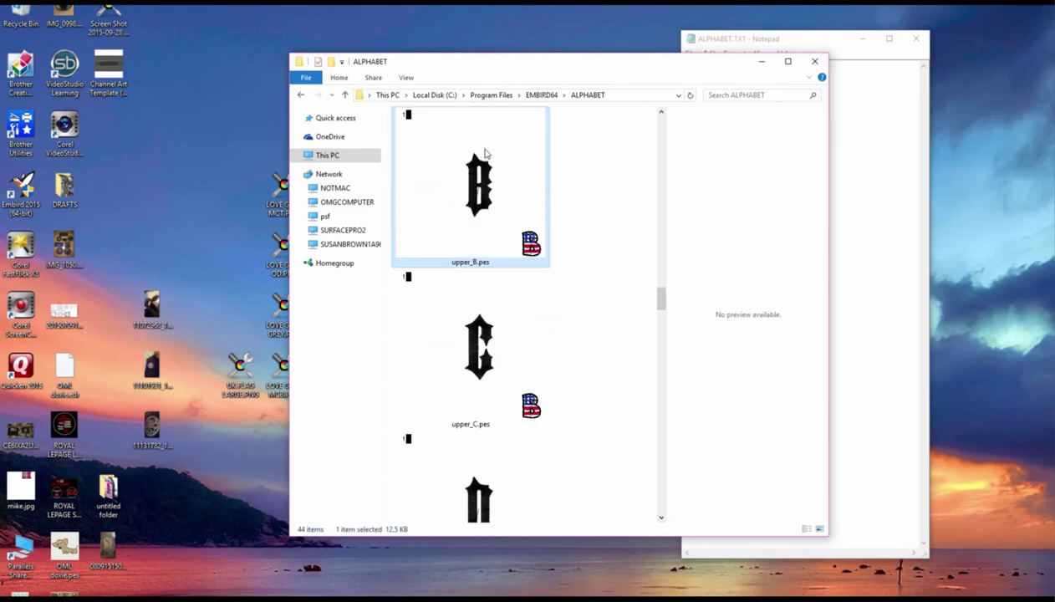
Add the line B="upper_B.pes" below the existing mappings, checking upper_C.pes's name
{"action": "left_click", "coordinate": [857, 135]}
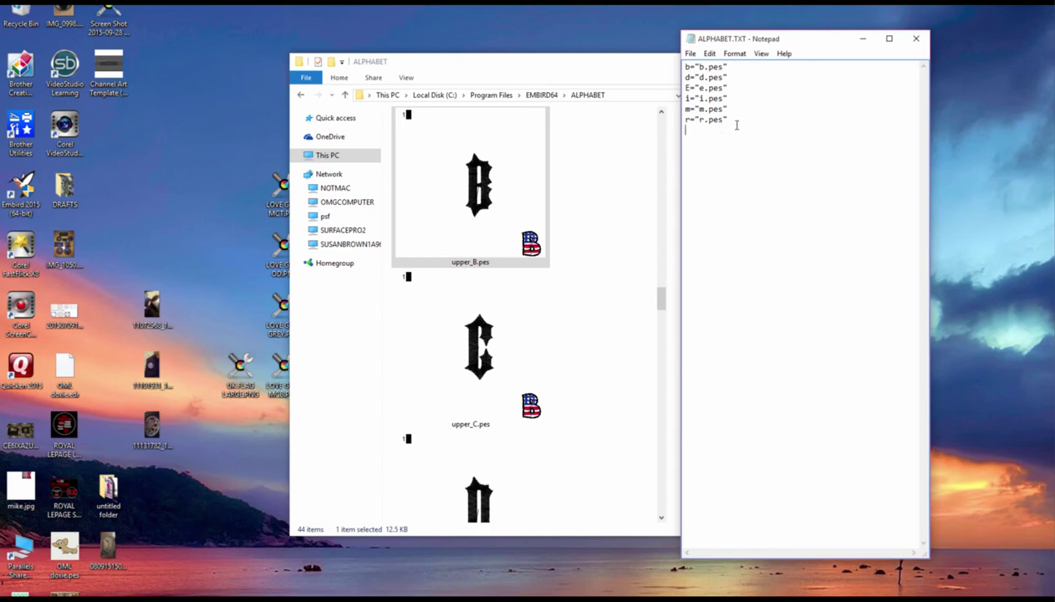
{"action": "left_click_drag", "start_coordinate": [734, 120], "coordinate": [684, 60]}
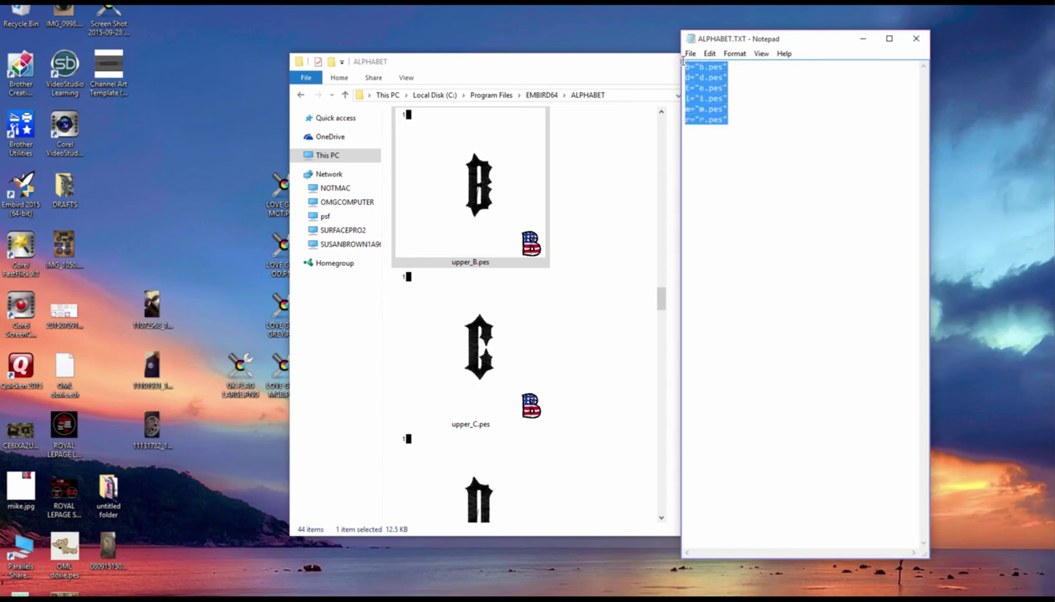
{"action": "left_click", "coordinate": [745, 120]}
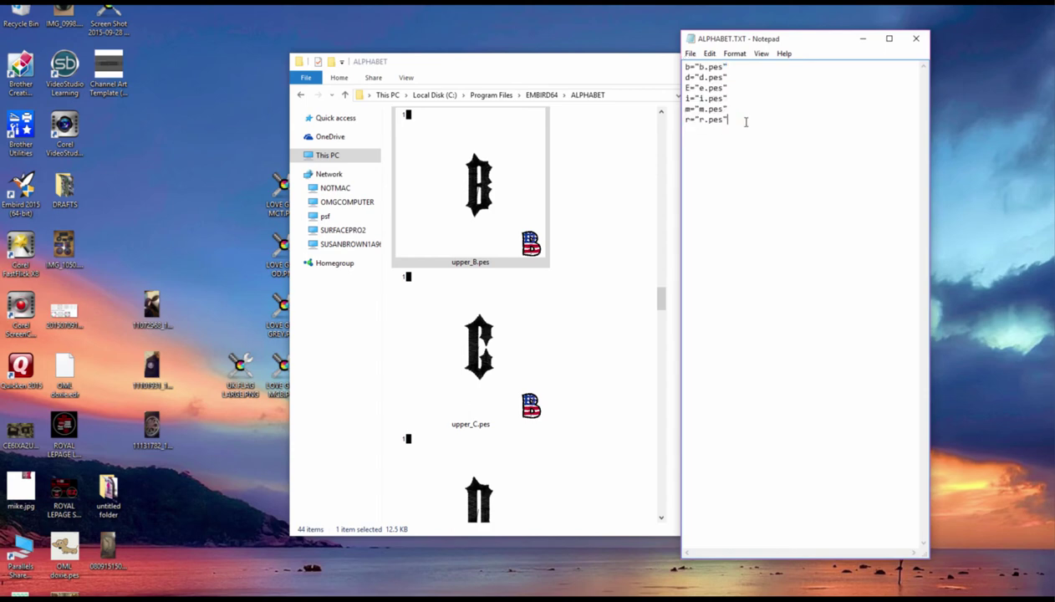
{"action": "key", "text": "Return"}
{"action": "type", "text": "pper_B.pes\""}
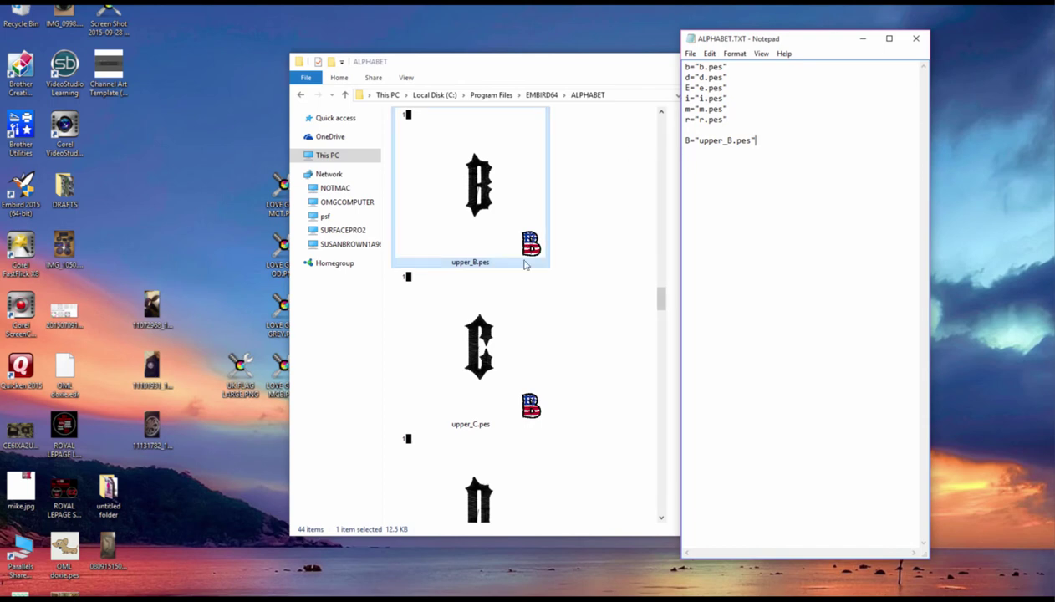
{"action": "left_click", "coordinate": [476, 343]}
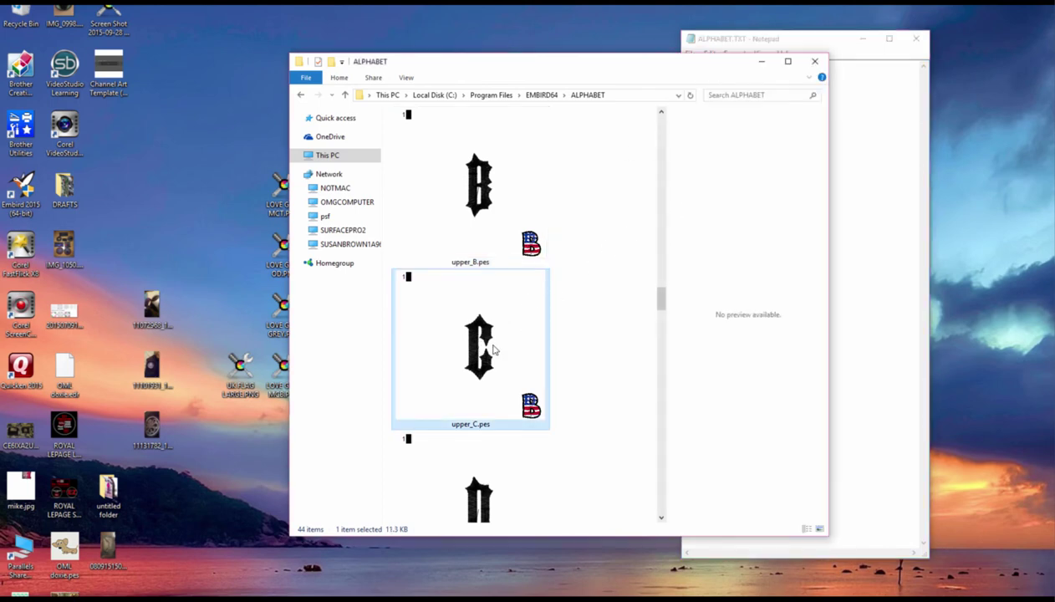
{"action": "left_click", "coordinate": [884, 202]}
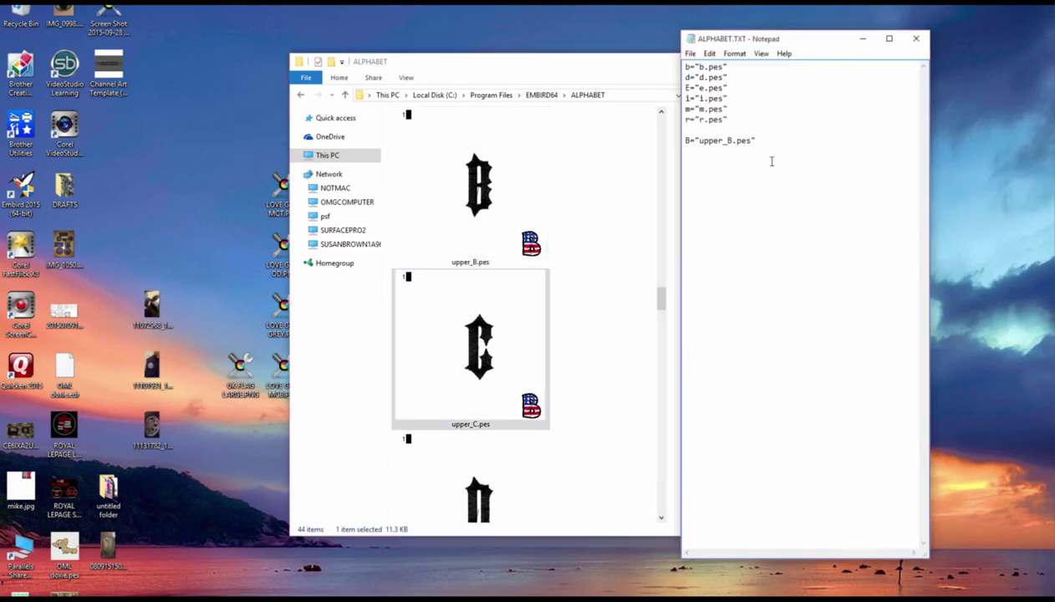
Copy the new B="upper_B.pes" line
{"action": "left_click_drag", "start_coordinate": [682, 143], "coordinate": [757, 141]}
{"action": "right_click", "coordinate": [735, 140]}
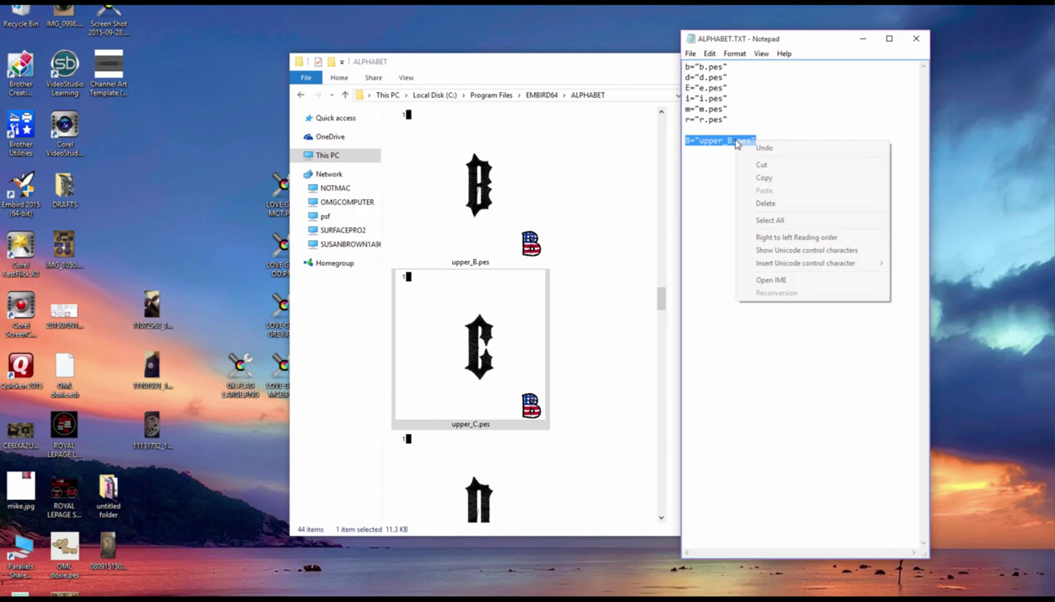
{"action": "left_click", "coordinate": [765, 178]}
Paste a duplicate of the B line and edit it into A="upper_A.pes"
{"action": "left_click", "coordinate": [703, 156]}
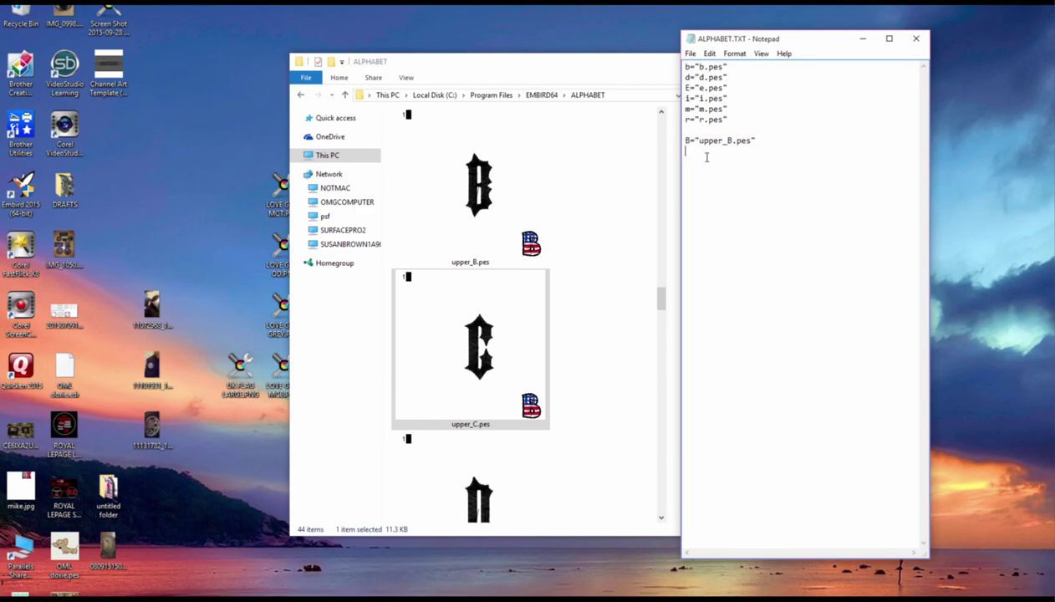
{"action": "right_click", "coordinate": [708, 159]}
{"action": "left_click", "coordinate": [734, 208]}
{"action": "left_click_drag", "start_coordinate": [689, 139], "coordinate": [682, 139]}
{"action": "type", "text": "a"}
{"action": "type", "text": "a"}
{"action": "key", "text": "BackSpace"}
{"action": "type", "text": "A"}
{"action": "key", "text": "BackSpace"}
{"action": "type", "text": "a"}
{"action": "key", "text": "BackSpace"}
{"action": "type", "text": "A=\"upper_A.pes"}
Delete the six old lowercase mapping lines, leaving only the A and B entries
{"action": "left_click_drag", "start_coordinate": [736, 120], "coordinate": [685, 56]}
{"action": "key", "text": "Delete"}
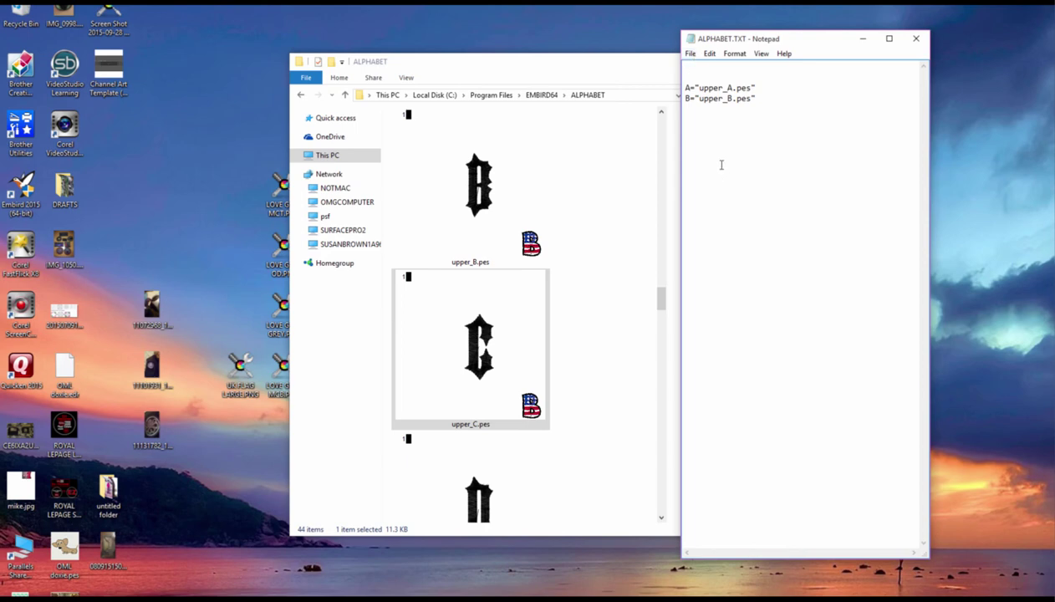
{"action": "left_click", "coordinate": [611, 267]}
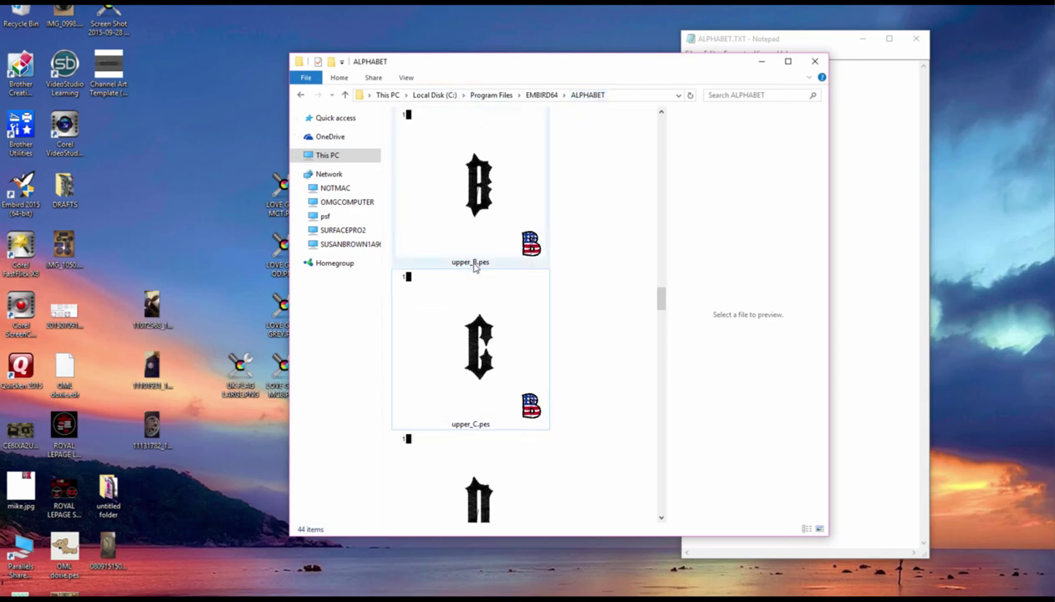
Scroll the ALPHABET folder back to 0.pes and 1.pes, then return to ALPHABET.TXT
{"action": "left_click_drag", "start_coordinate": [662, 298], "coordinate": [661, 121]}
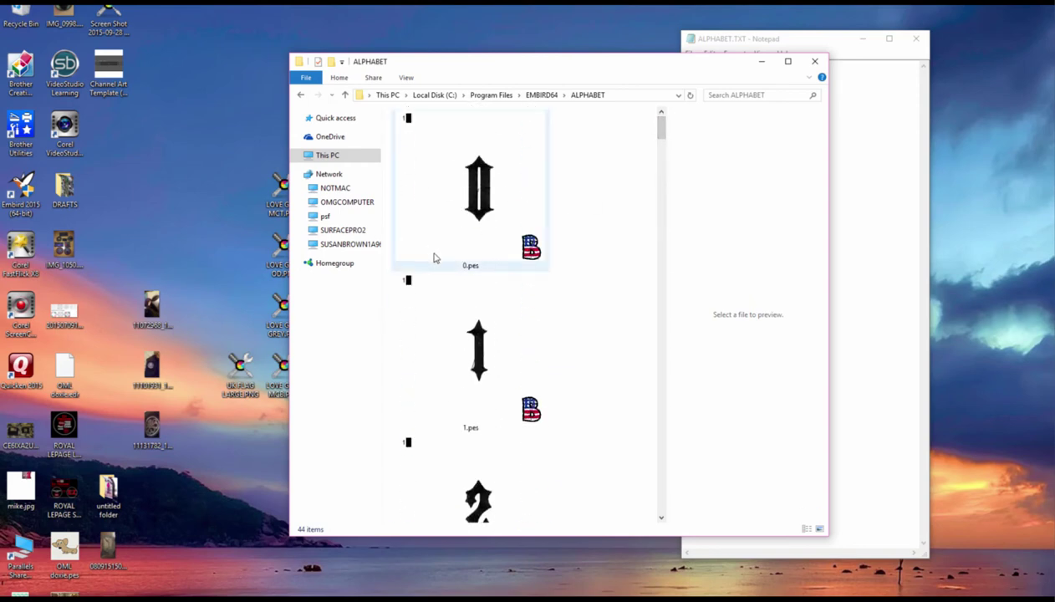
{"action": "mouse_move", "coordinate": [433, 256]}
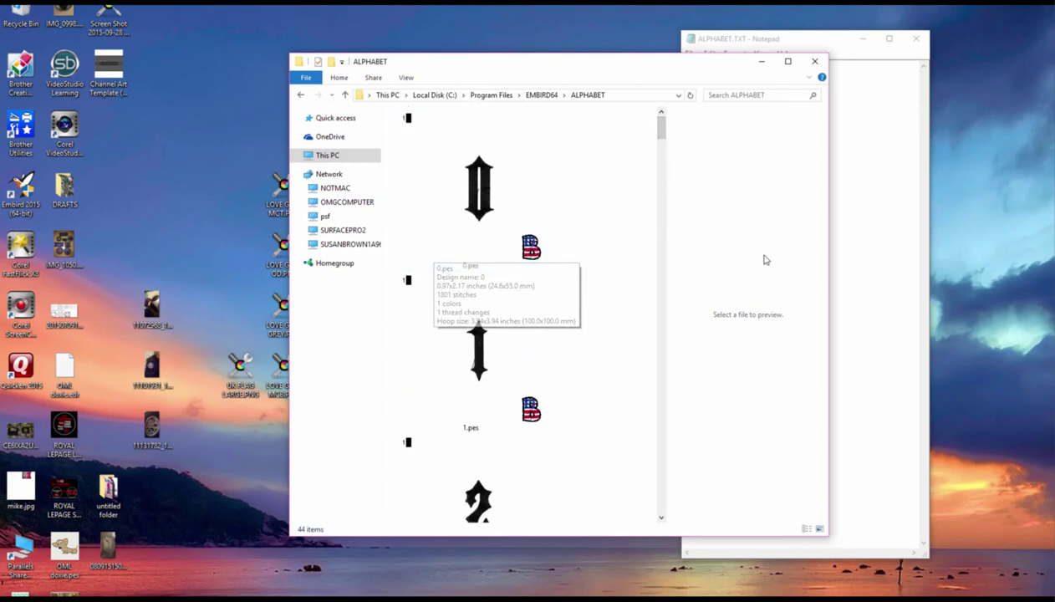
{"action": "left_click", "coordinate": [857, 207]}
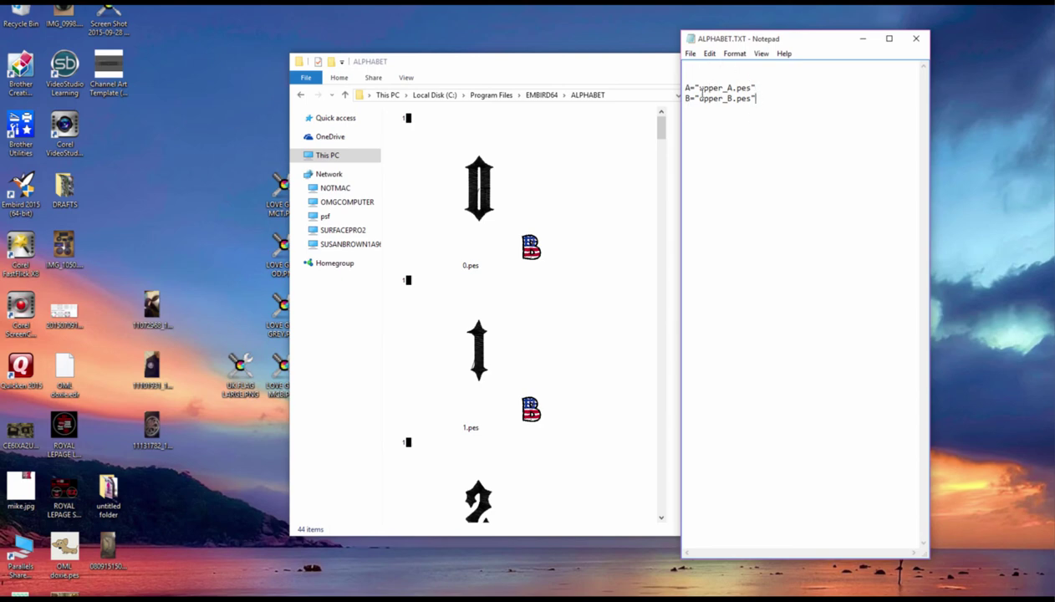
Close ALPHABET.TXT without saving and close the ALPHABET folder window
{"action": "left_click", "coordinate": [691, 55]}
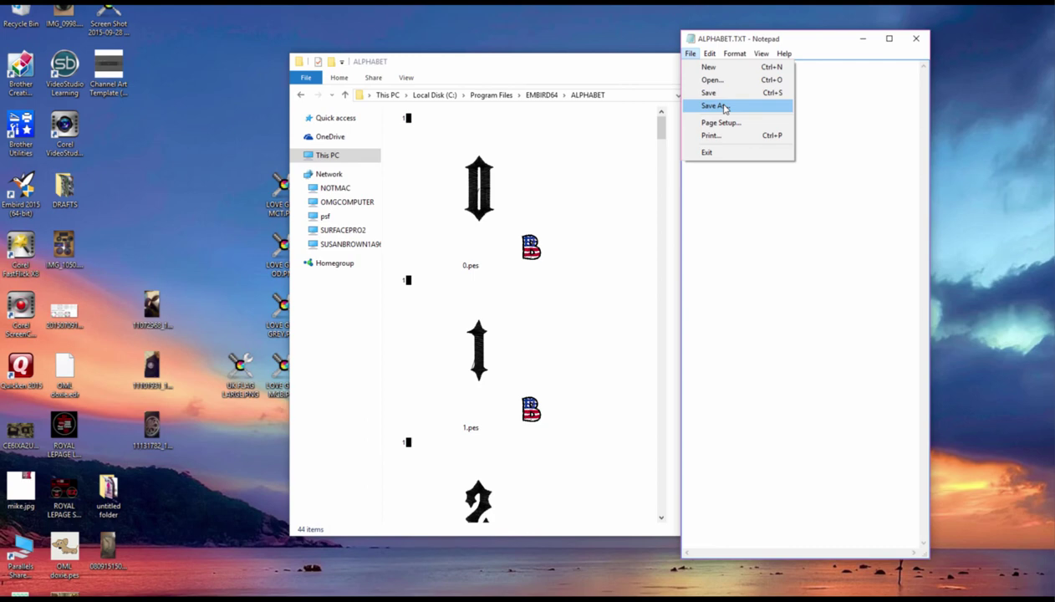
{"action": "left_click", "coordinate": [906, 39]}
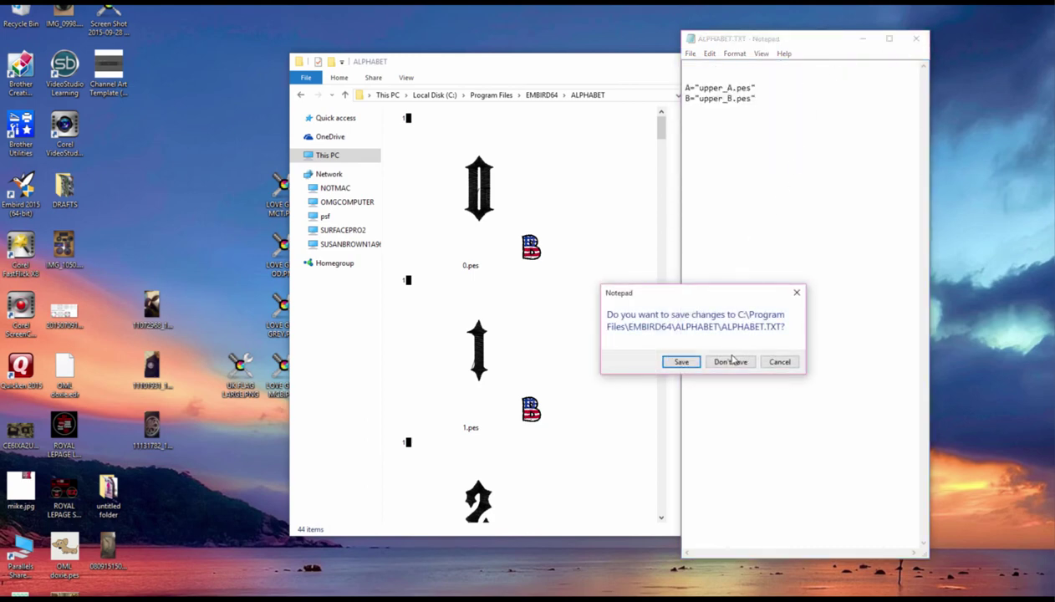
{"action": "left_click", "coordinate": [731, 362]}
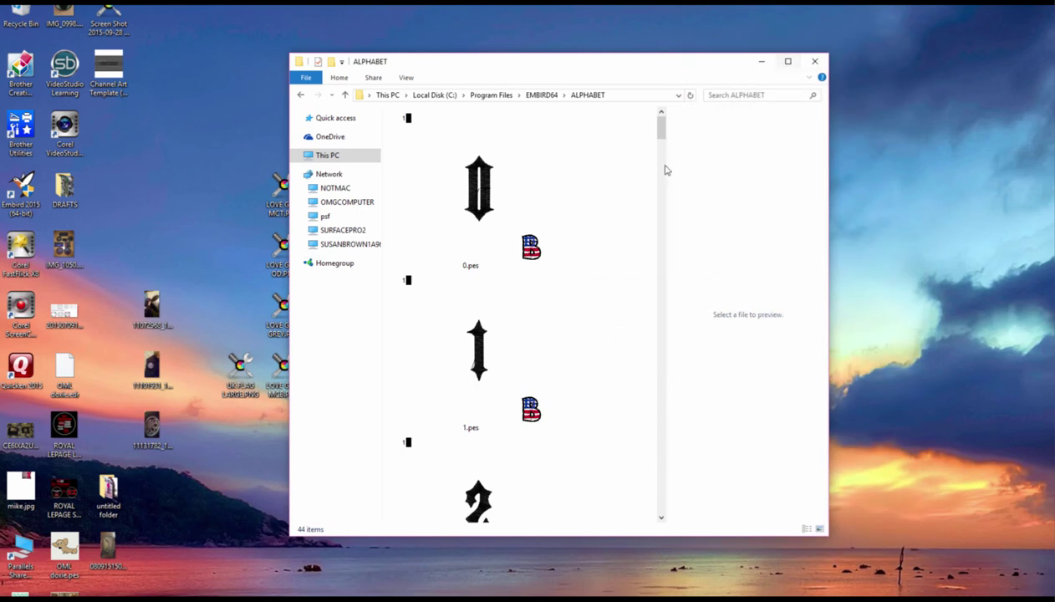
{"action": "left_click", "coordinate": [812, 63]}
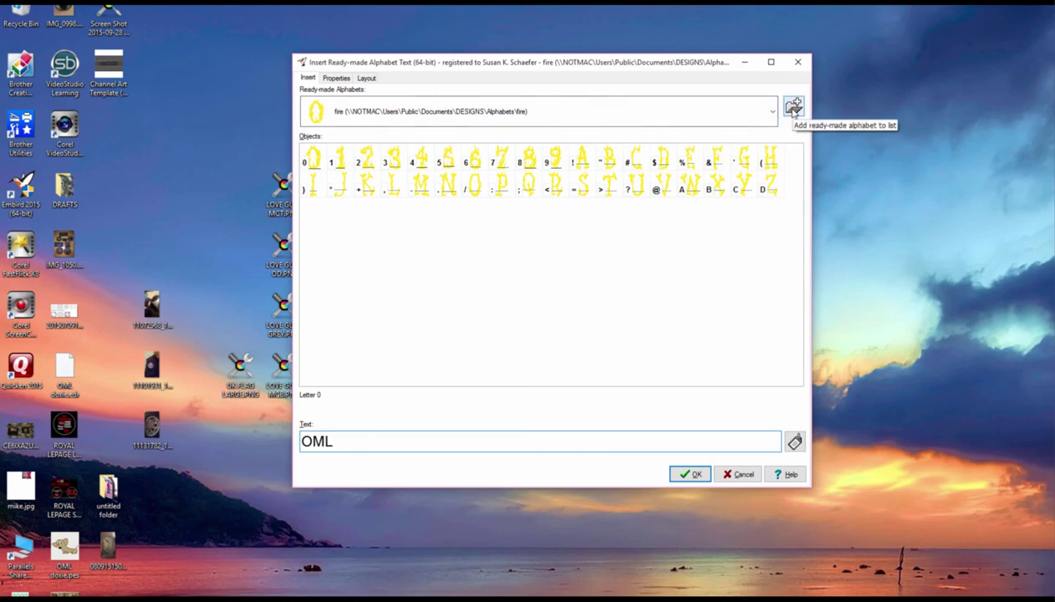
Add BIKER2.TXT to the ready-made alphabet list and select BIKER2 as the alphabet
{"action": "left_click", "coordinate": [793, 109]}
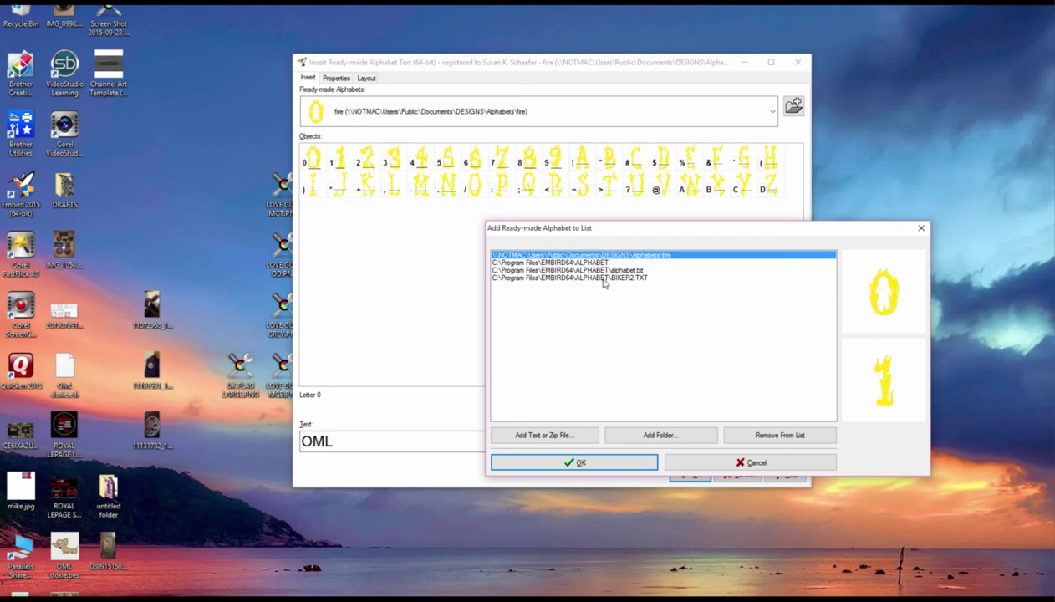
{"action": "left_click", "coordinate": [580, 464]}
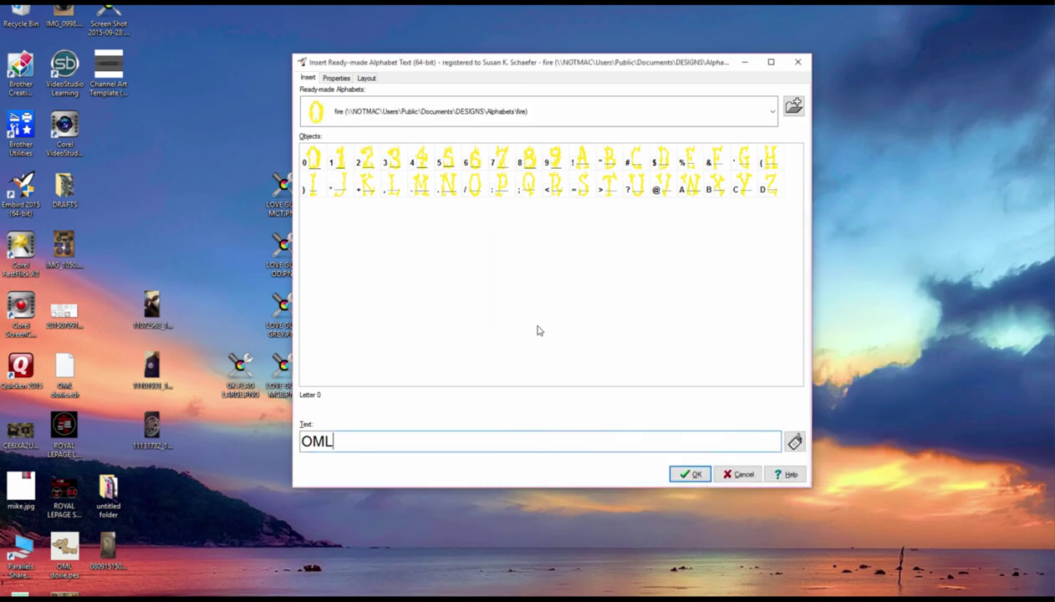
{"action": "left_click", "coordinate": [772, 111]}
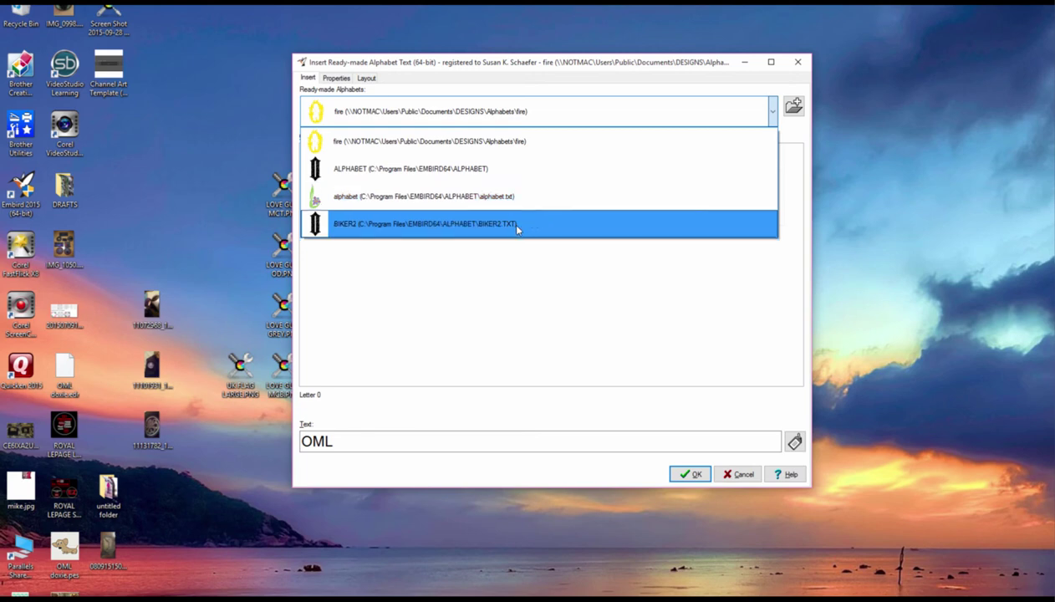
{"action": "left_click", "coordinate": [517, 226]}
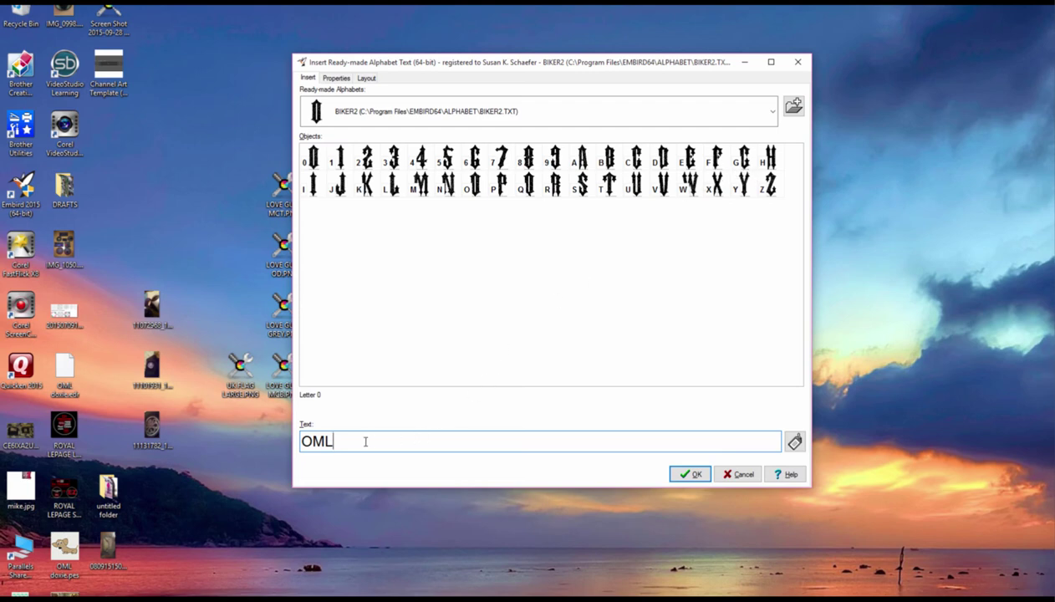
Replace the text OML with EMBROIDERY and insert it in biker letters
{"action": "left_click_drag", "start_coordinate": [366, 441], "coordinate": [261, 430]}
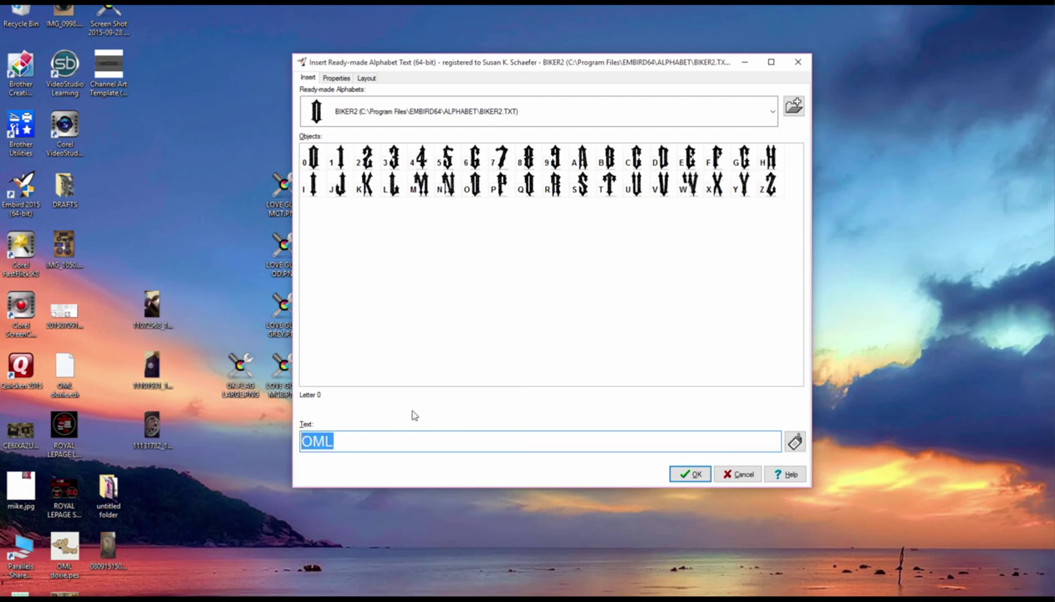
{"action": "type", "text": "Embroider"}
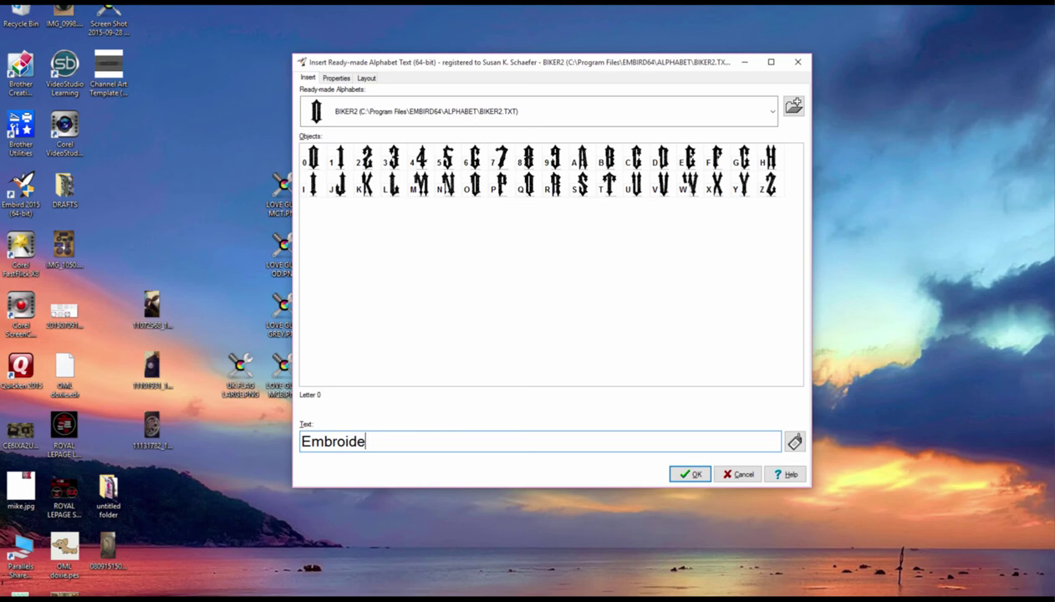
{"action": "key", "text": "BackSpace"}
{"action": "key", "text": "BackSpace"}
{"action": "key", "text": "BackSpace"}
{"action": "key", "text": "BackSpace"}
{"action": "key", "text": "BackSpace"}
{"action": "key", "text": "BackSpace"}
{"action": "key", "text": "BackSpace"}
{"action": "key", "text": "BackSpace"}
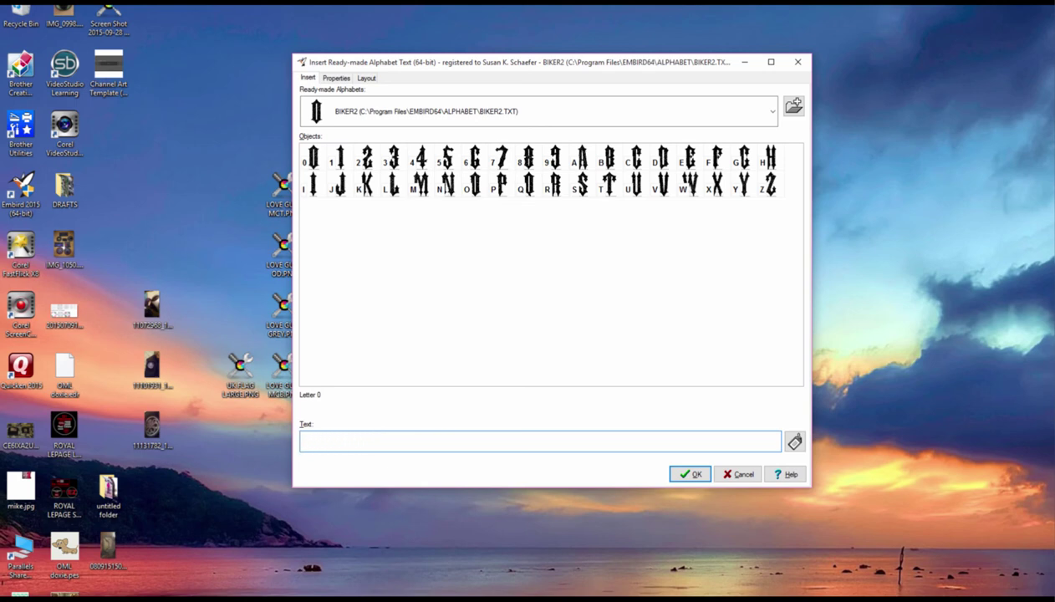
{"action": "type", "text": "W"}
{"action": "key", "text": "BackSpace"}
{"action": "type", "text": "EMBROIDERY"}
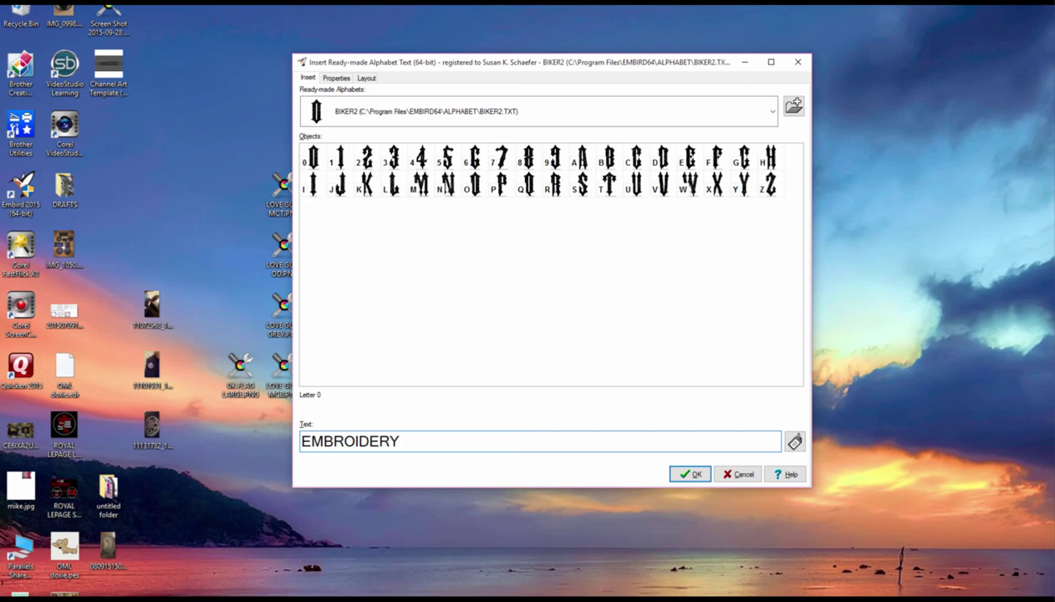
{"action": "left_click", "coordinate": [691, 474]}
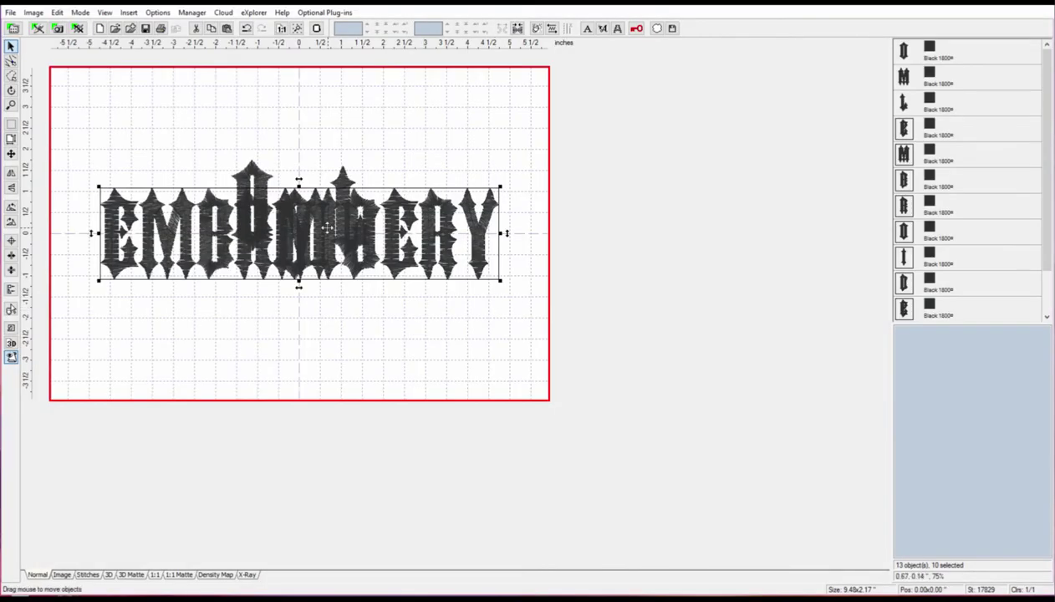
Move EMBROIDERY below OML and nudge its Y, E, I and OML's M into place
{"action": "left_click_drag", "start_coordinate": [327, 227], "coordinate": [332, 315]}
{"action": "left_click", "coordinate": [494, 308]}
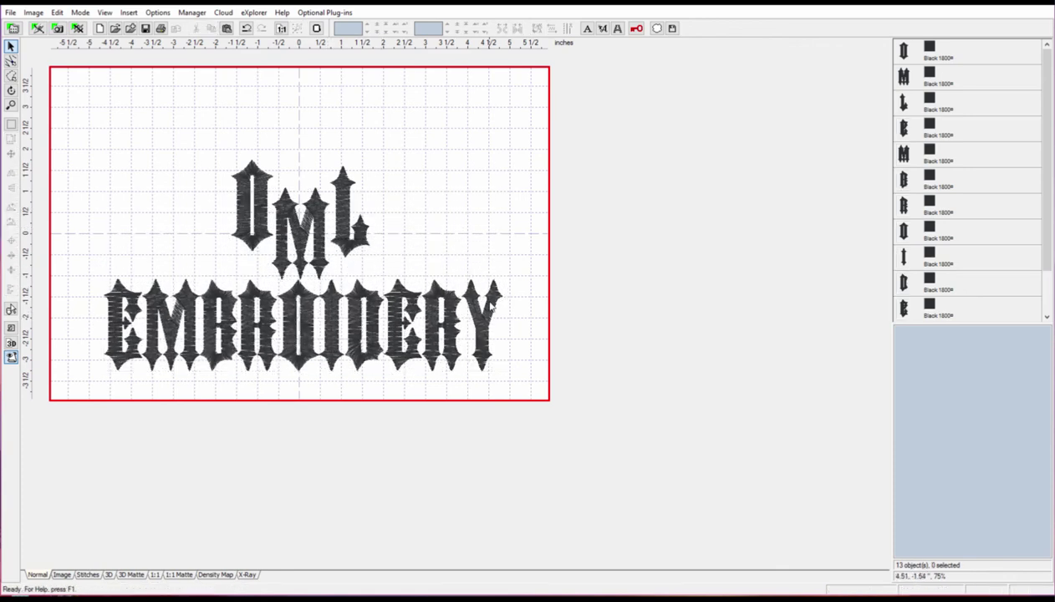
{"action": "left_click", "coordinate": [487, 303]}
{"action": "mouse_move", "coordinate": [488, 302]}
{"action": "left_mouse_down"}
{"action": "mouse_move", "coordinate": [493, 278]}
{"action": "mouse_move", "coordinate": [484, 281]}
{"action": "left_mouse_up"}
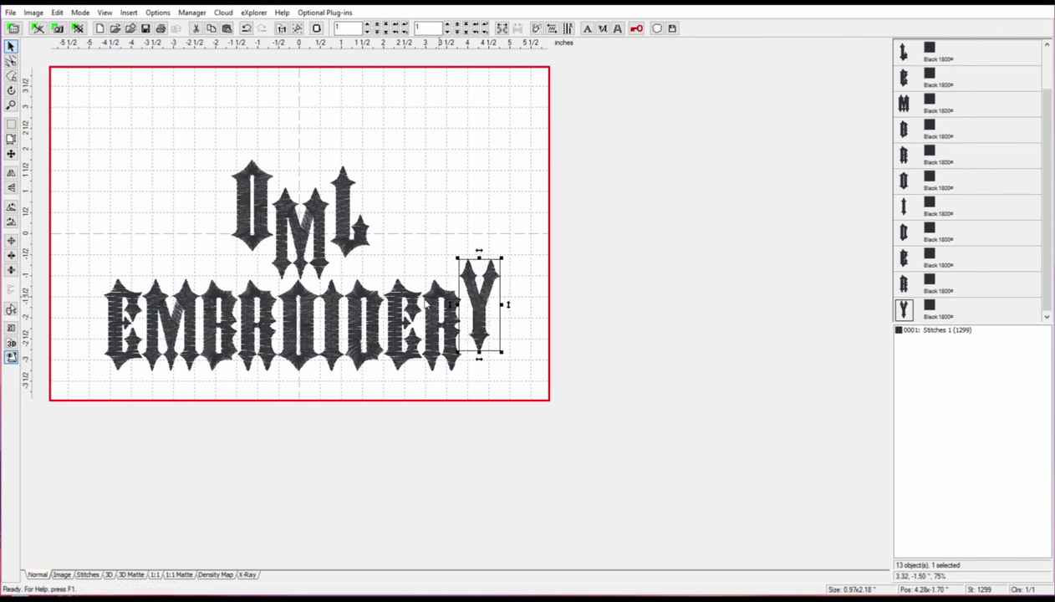
{"action": "left_click", "coordinate": [403, 297]}
{"action": "left_click_drag", "start_coordinate": [404, 297], "coordinate": [404, 274]}
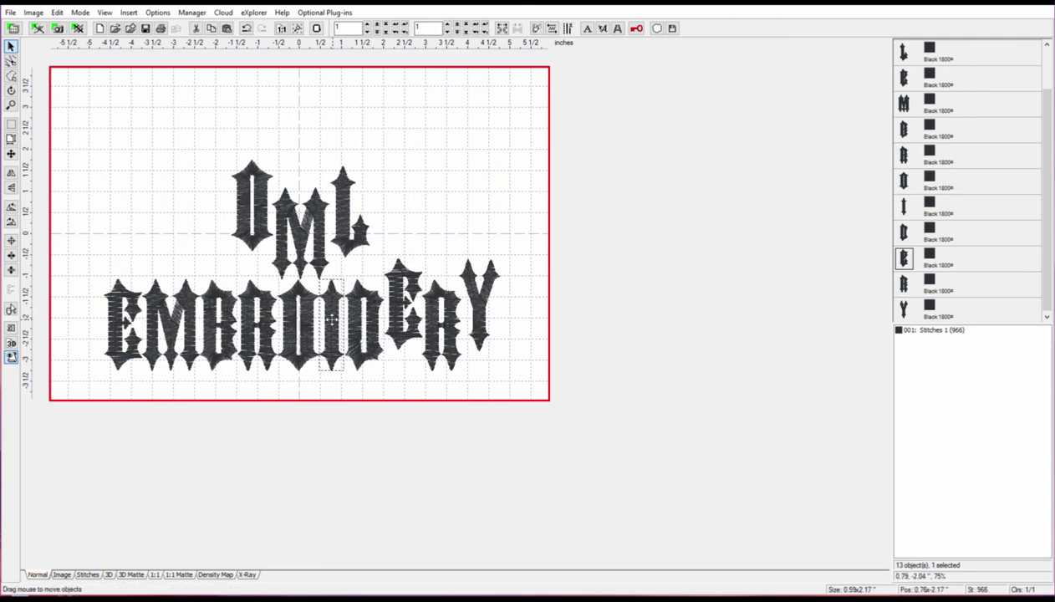
{"action": "left_click_drag", "start_coordinate": [328, 318], "coordinate": [332, 327]}
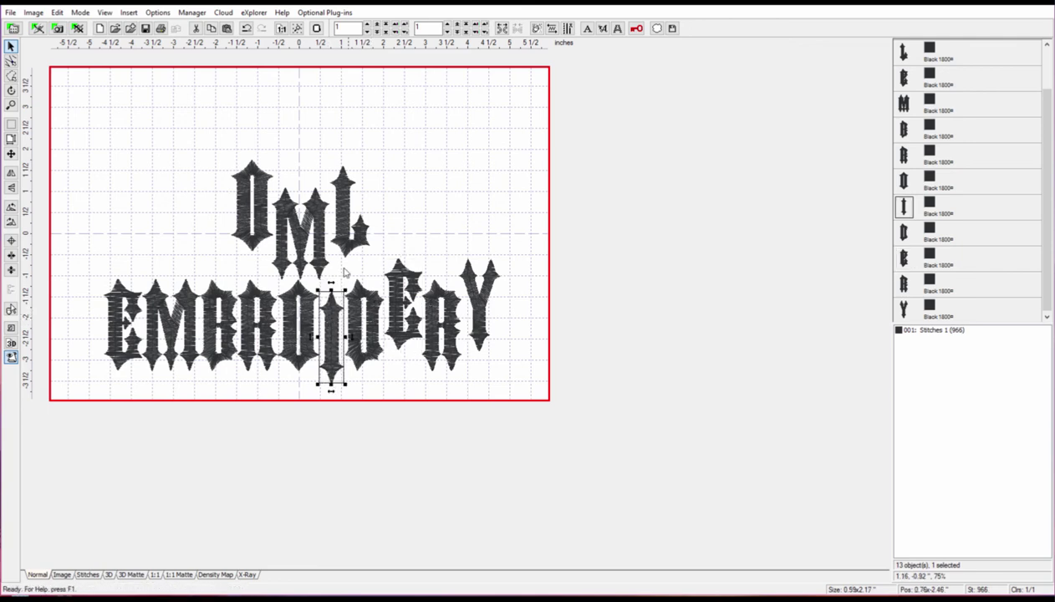
{"action": "left_click_drag", "start_coordinate": [311, 224], "coordinate": [313, 193]}
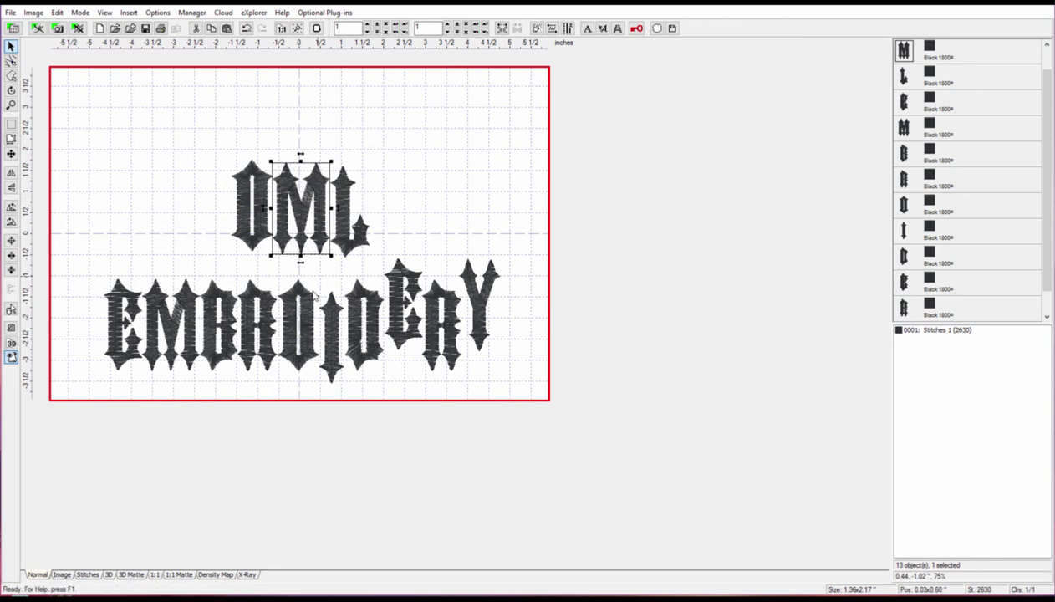
{"action": "left_click", "coordinate": [618, 30]}
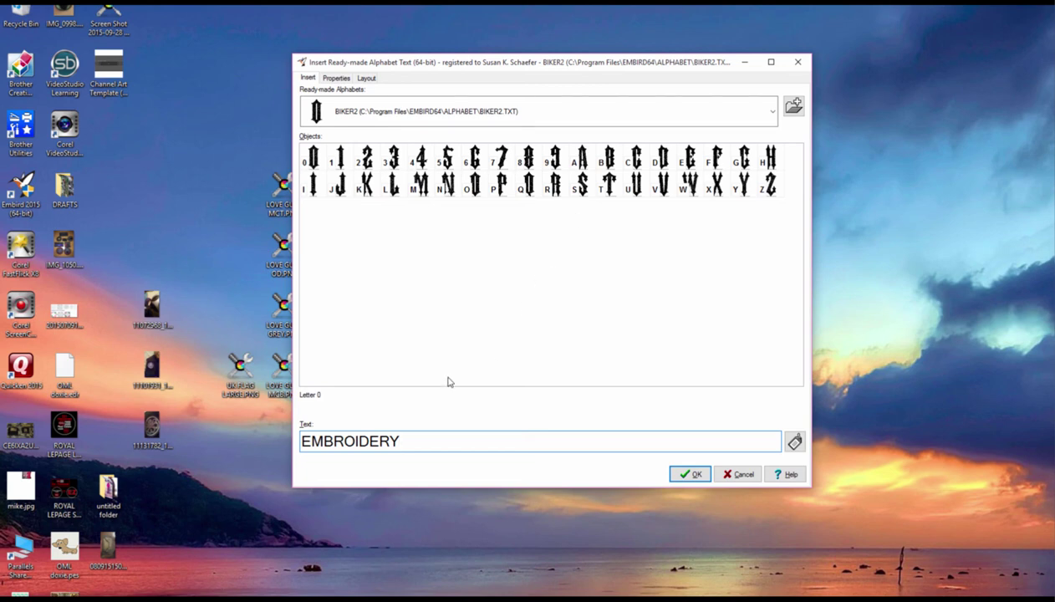
{"action": "left_click", "coordinate": [773, 111]}
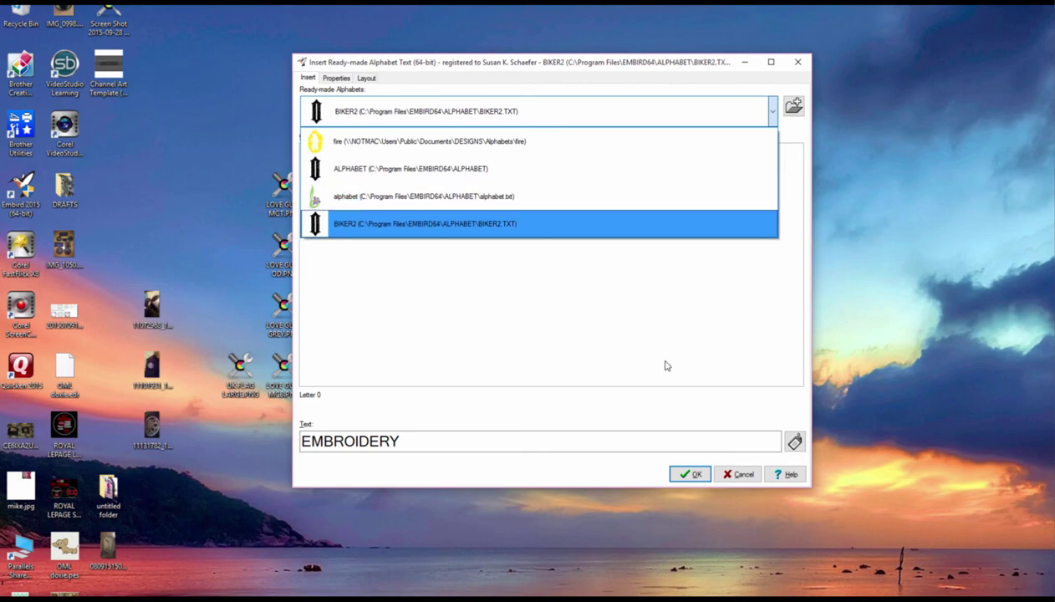
{"action": "left_click", "coordinate": [741, 471]}
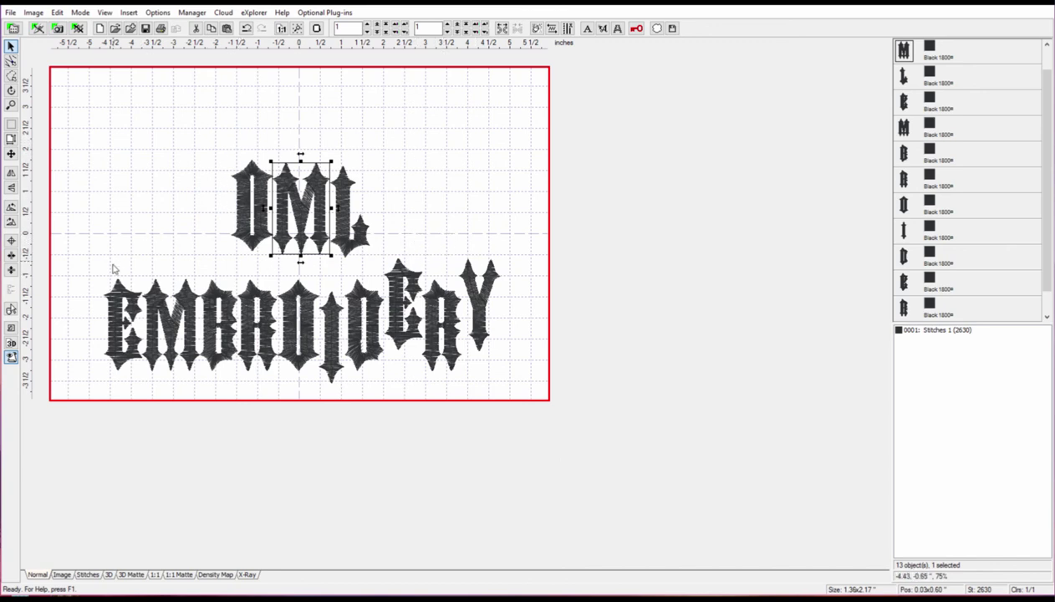
{"action": "left_click", "coordinate": [408, 281]}
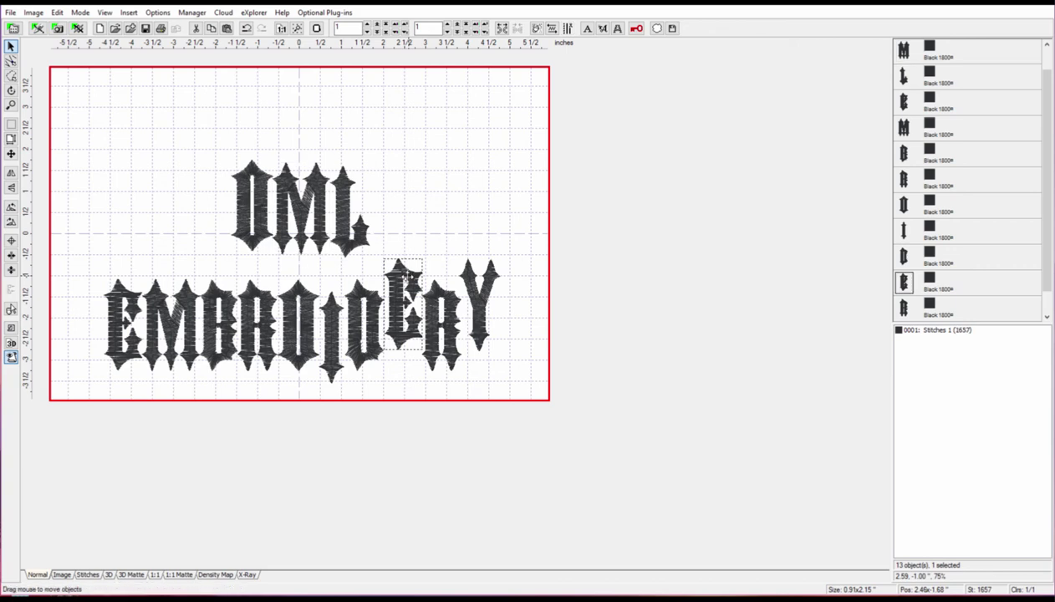
{"action": "left_click", "coordinate": [455, 215]}
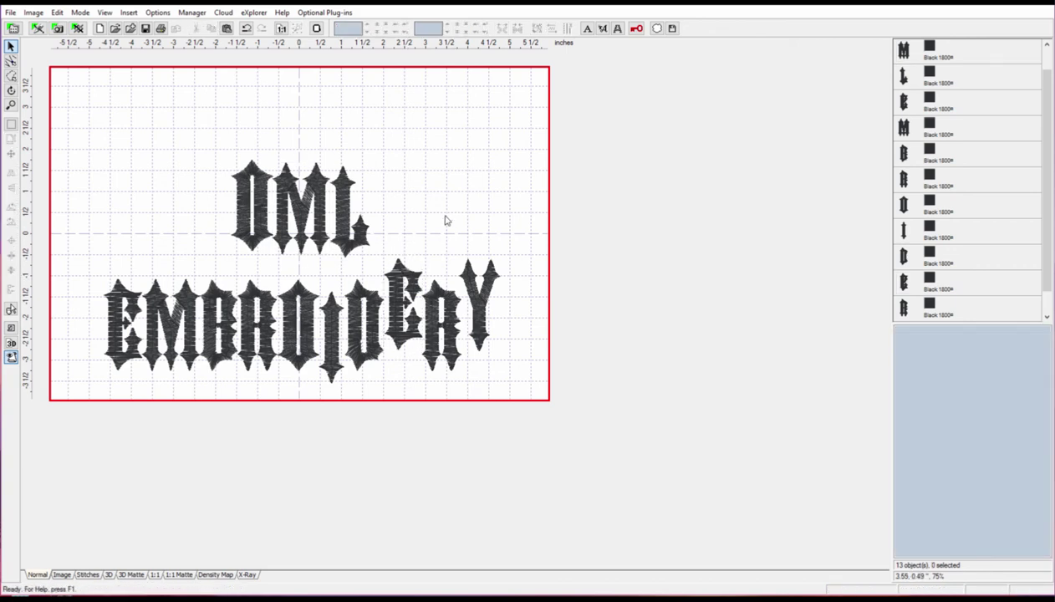
{"action": "left_click", "coordinate": [284, 306]}
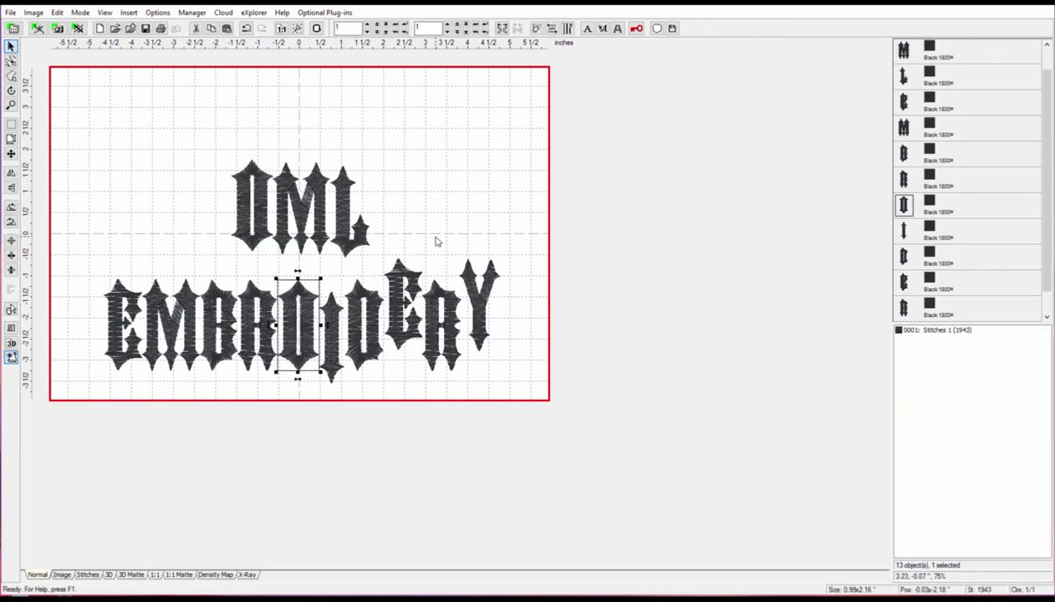